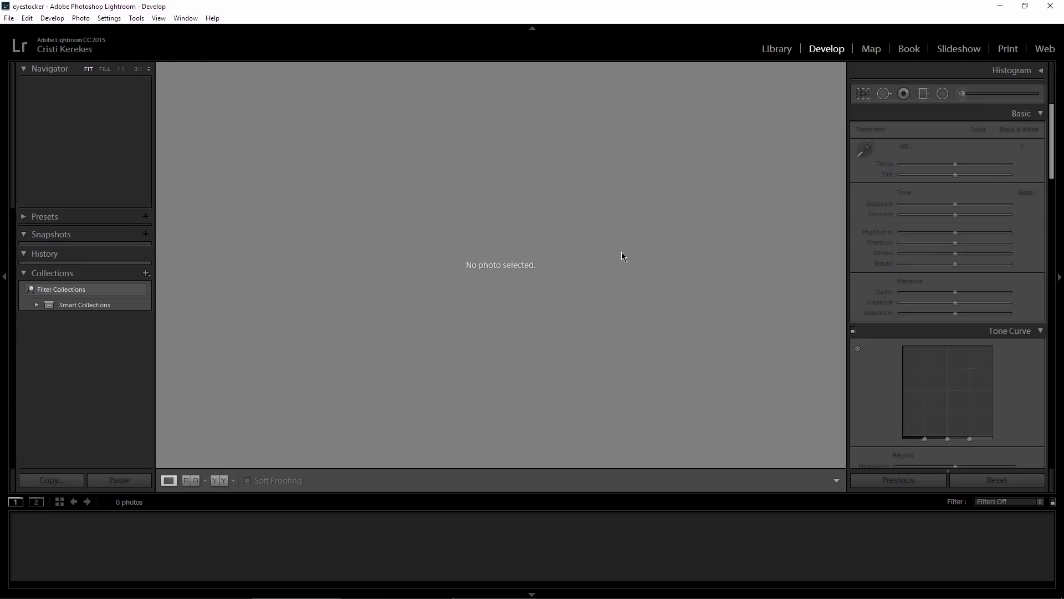
# Import all 670 frames from the Time Lapse folder on Work (D:) with Minimal previews.
pyautogui.click(776, 52)
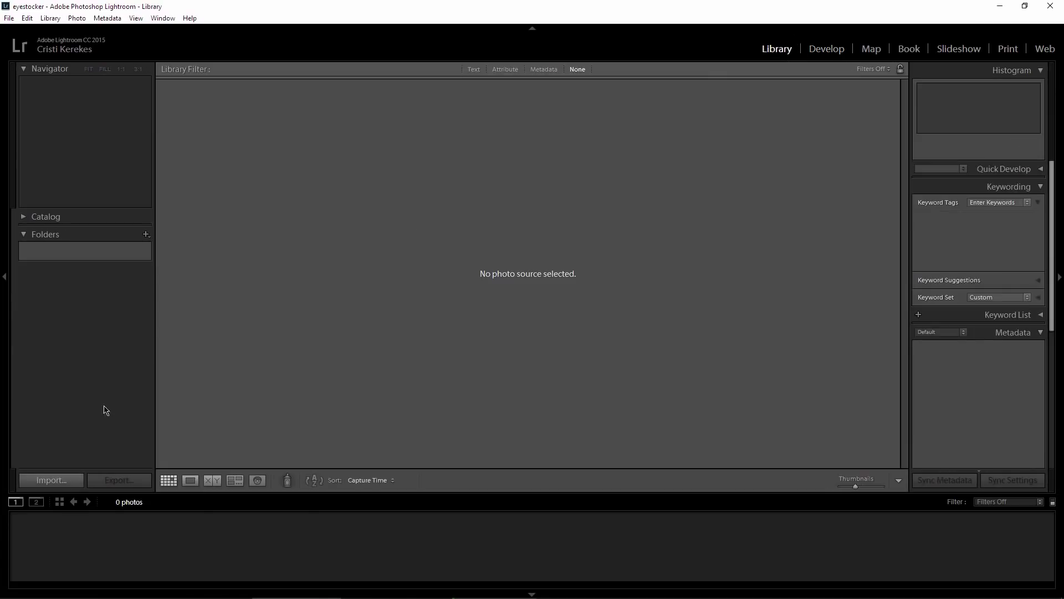
pyautogui.click(58, 481)
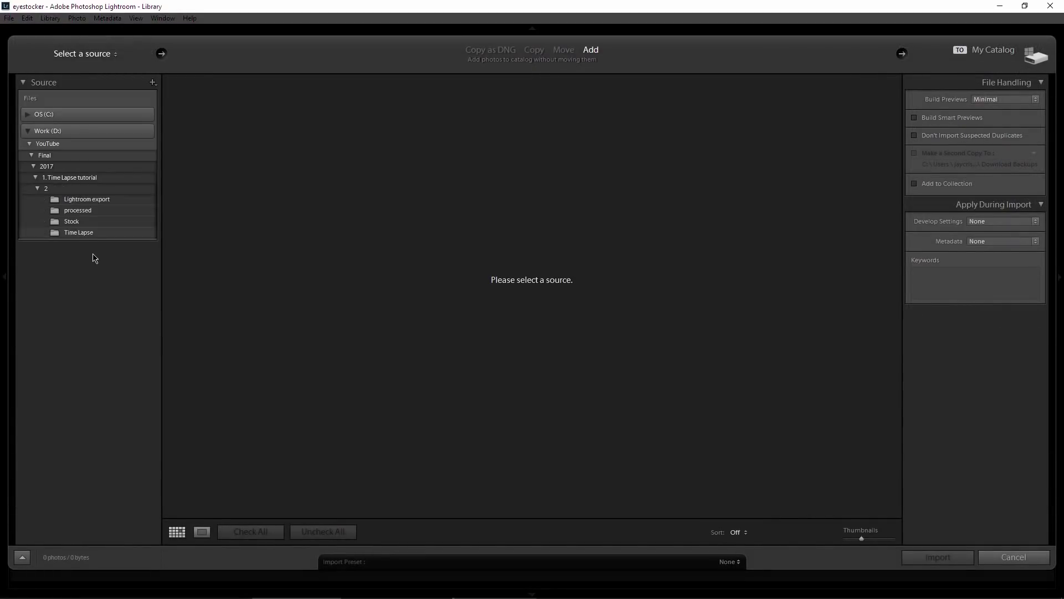
pyautogui.click(80, 233)
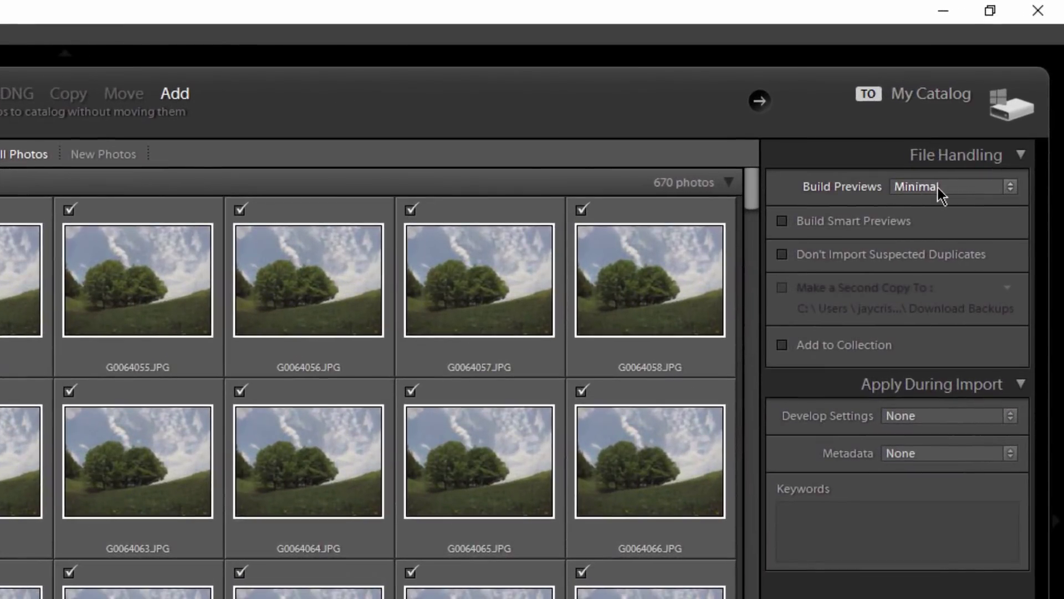
pyautogui.click(931, 190)
pyautogui.click(910, 211)
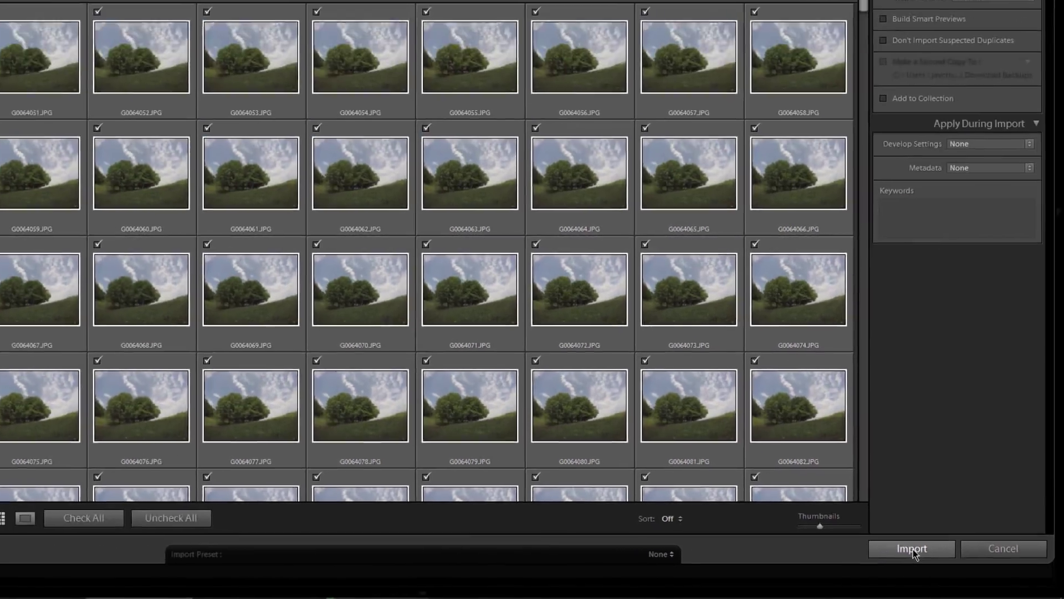
pyautogui.click(913, 549)
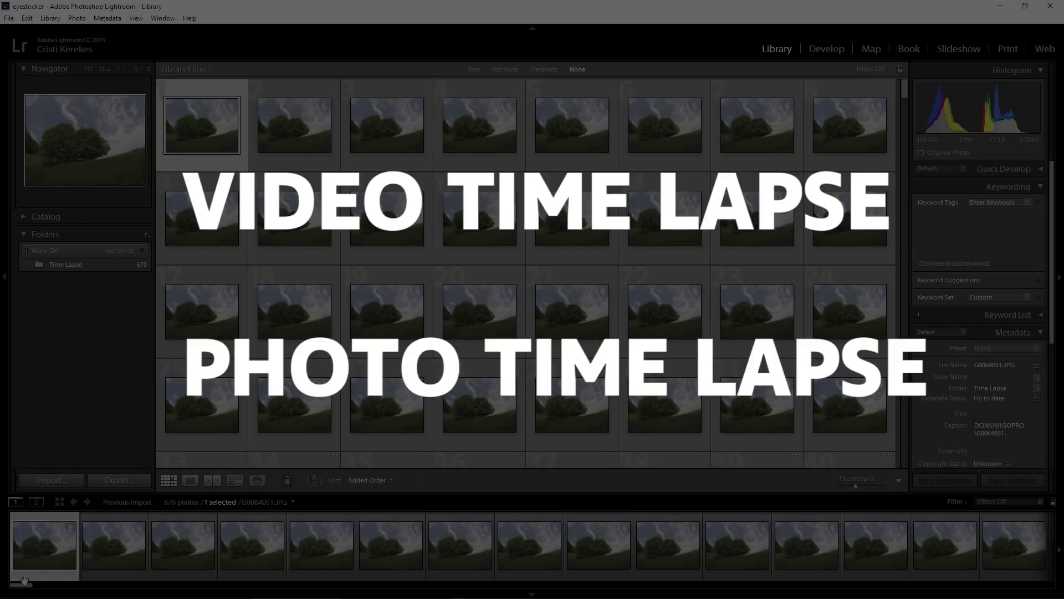
# Browse the imported frames, then open the first time-lapse frame in the Develop module.
pyautogui.moveTo(24, 580); pyautogui.dragTo(641, 591)
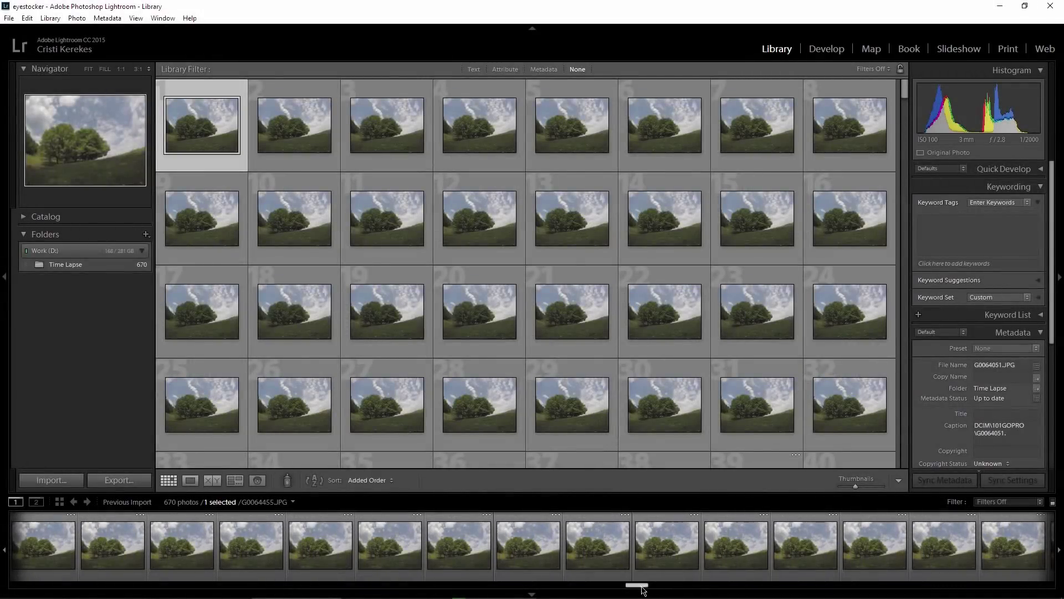
pyautogui.moveTo(637, 589); pyautogui.dragTo(22, 586)
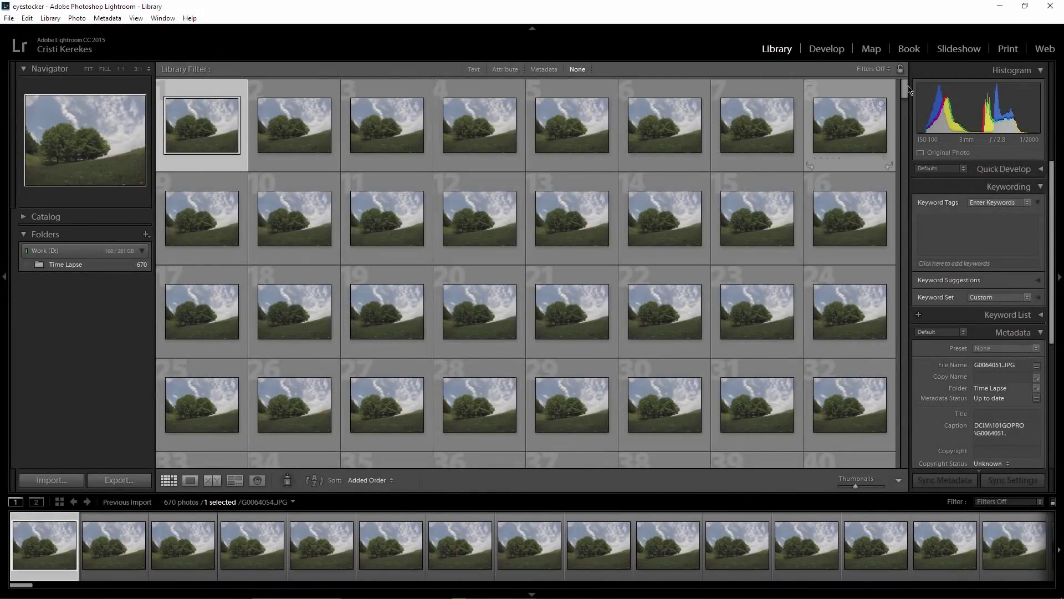
pyautogui.moveTo(907, 91)
pyautogui.mouseDown()
pyautogui.moveTo(904, 251)
pyautogui.moveTo(915, 89)
pyautogui.mouseUp()
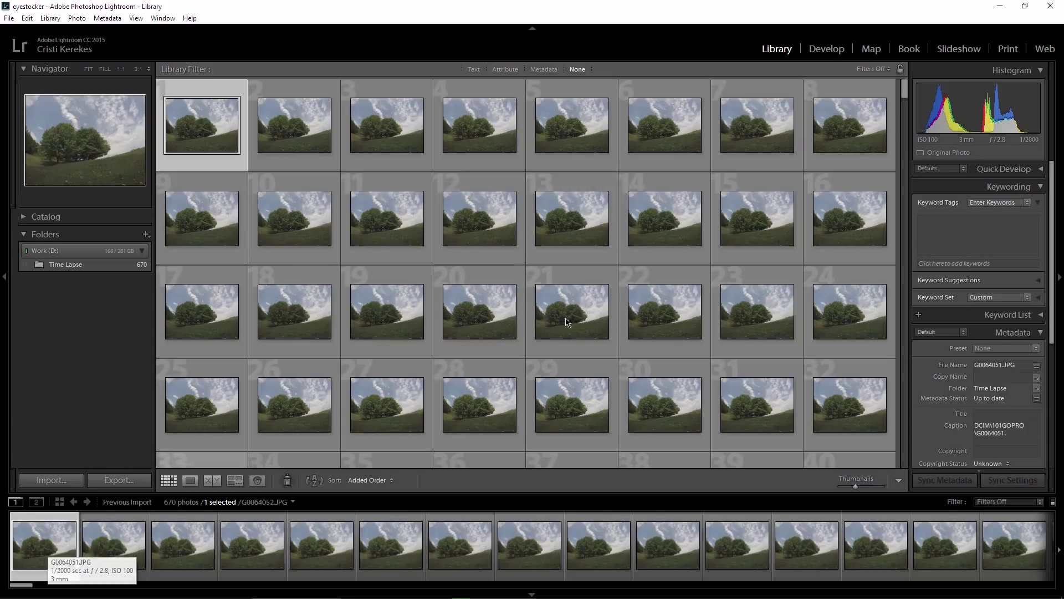
pyautogui.click(828, 55)
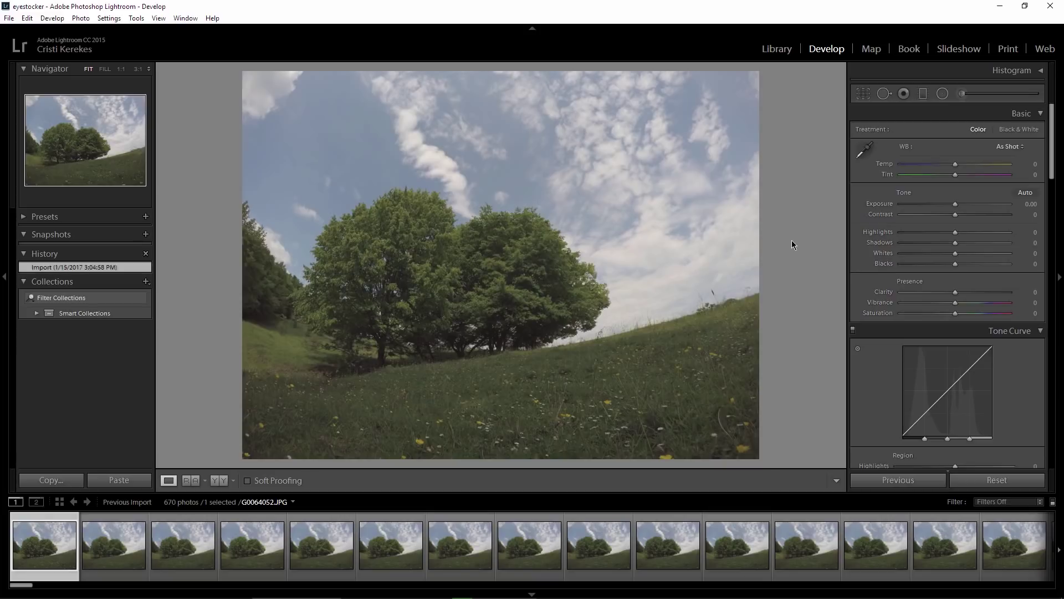
# Sample white balance from the sky, set Temp to -2, and hide the left panels.
pyautogui.click(866, 151)
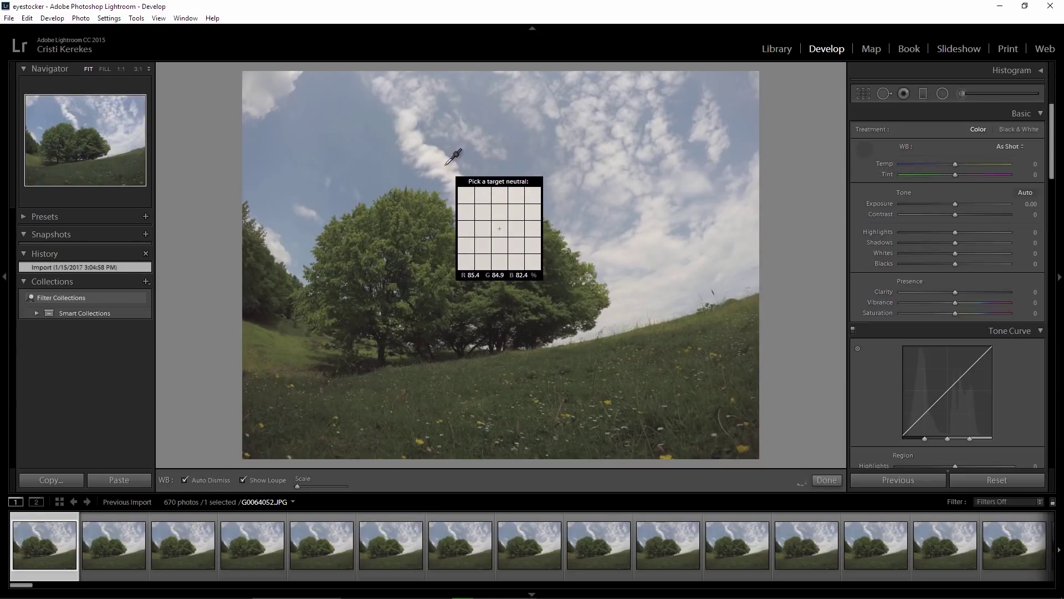
pyautogui.click(445, 164)
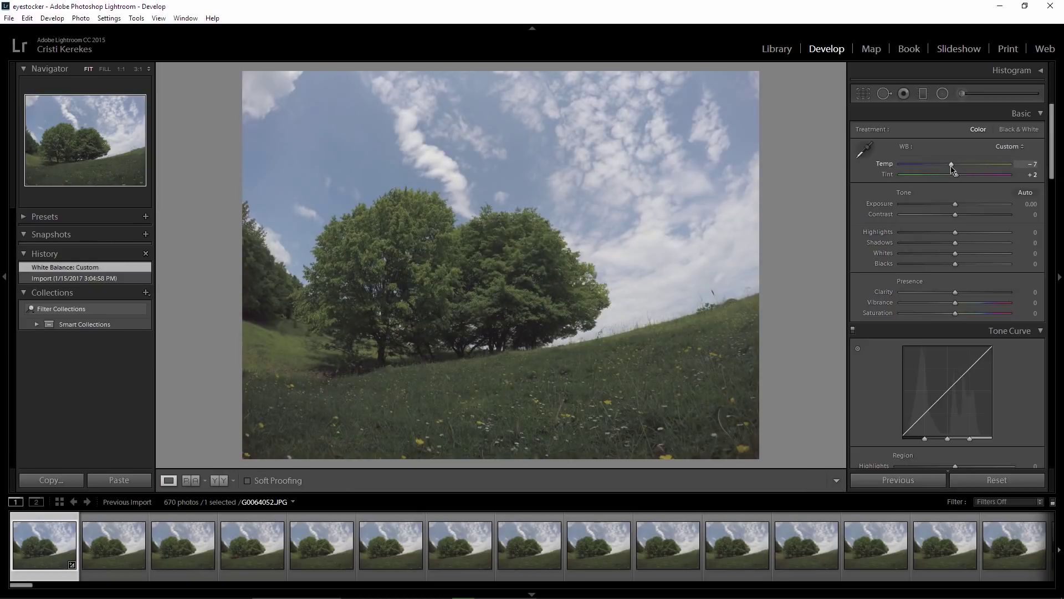
pyautogui.click(1029, 165)
pyautogui.write('-2')
pyautogui.press('Return')
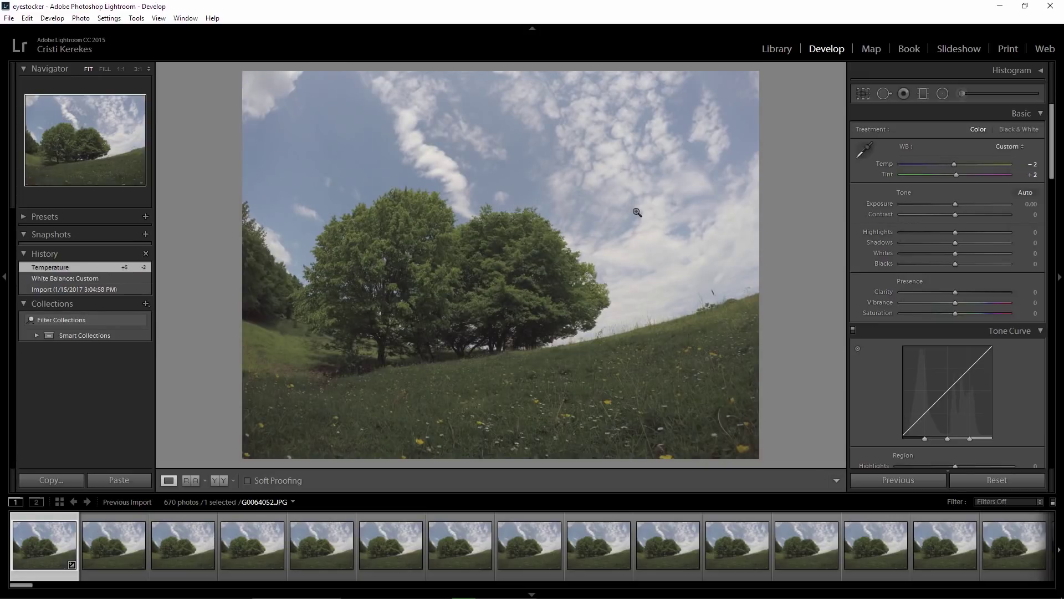
pyautogui.press('F7')
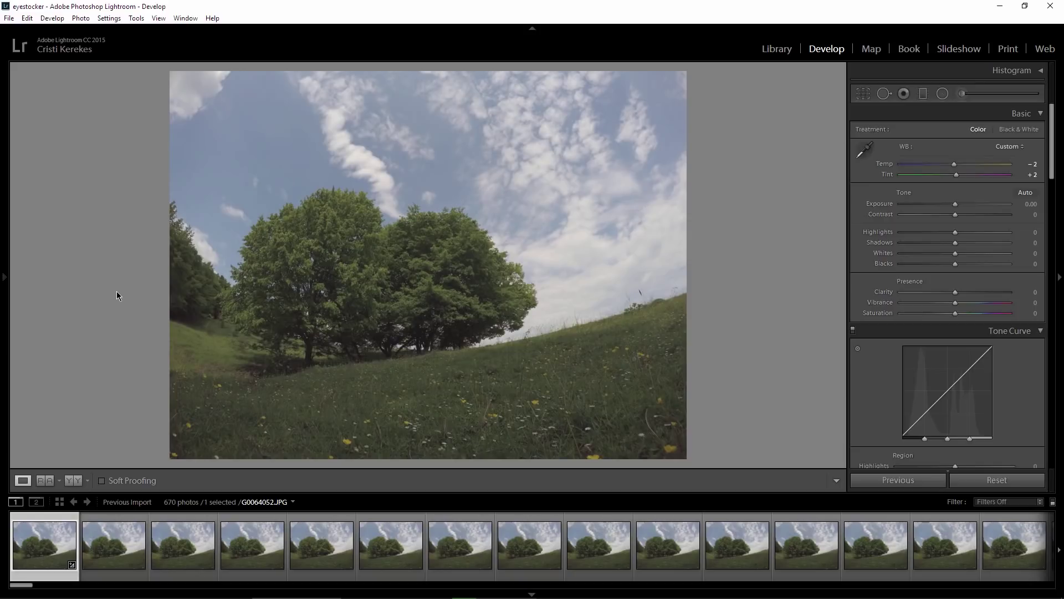
# Show Before/After side by side and set Exposure +0.70, Contrast +50, Highlights -76, Shadows +16.
pyautogui.click(76, 481)
pyautogui.click(76, 480)
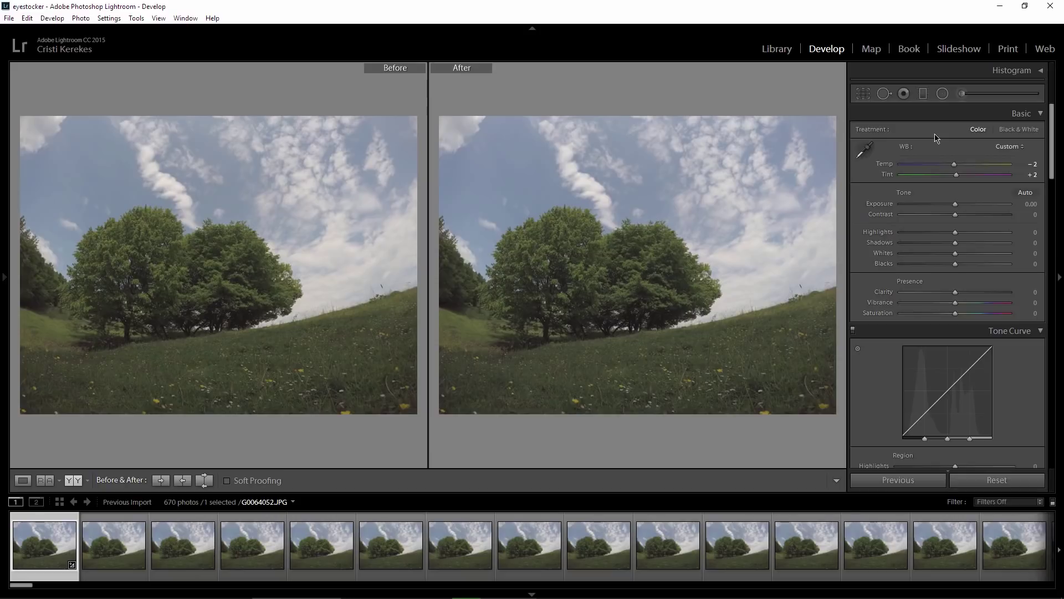
pyautogui.click(1031, 204)
pyautogui.write('0.7')
pyautogui.press('Return')
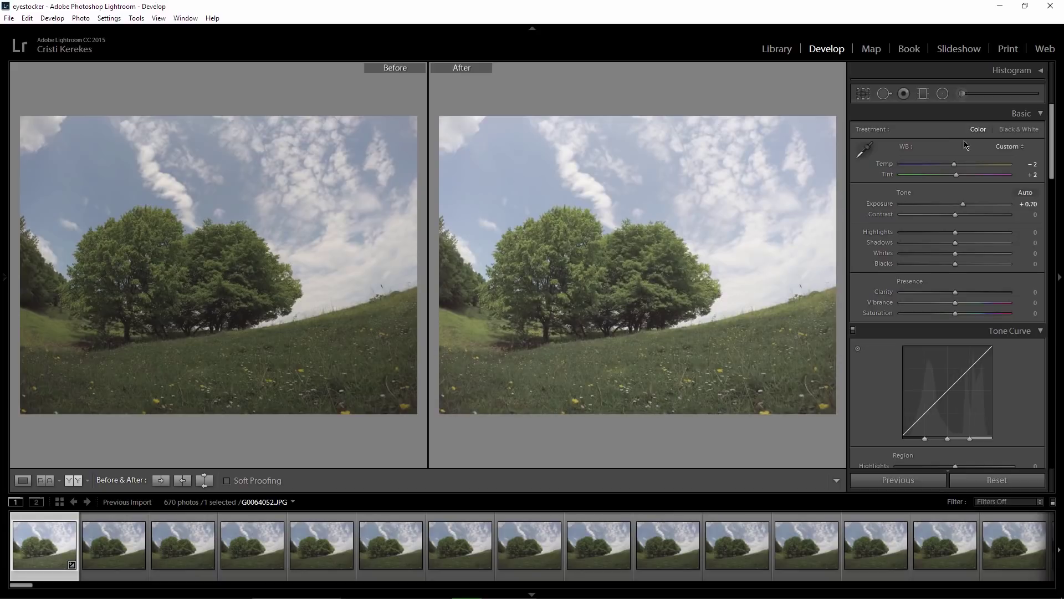
pyautogui.click(1031, 215)
pyautogui.write('50')
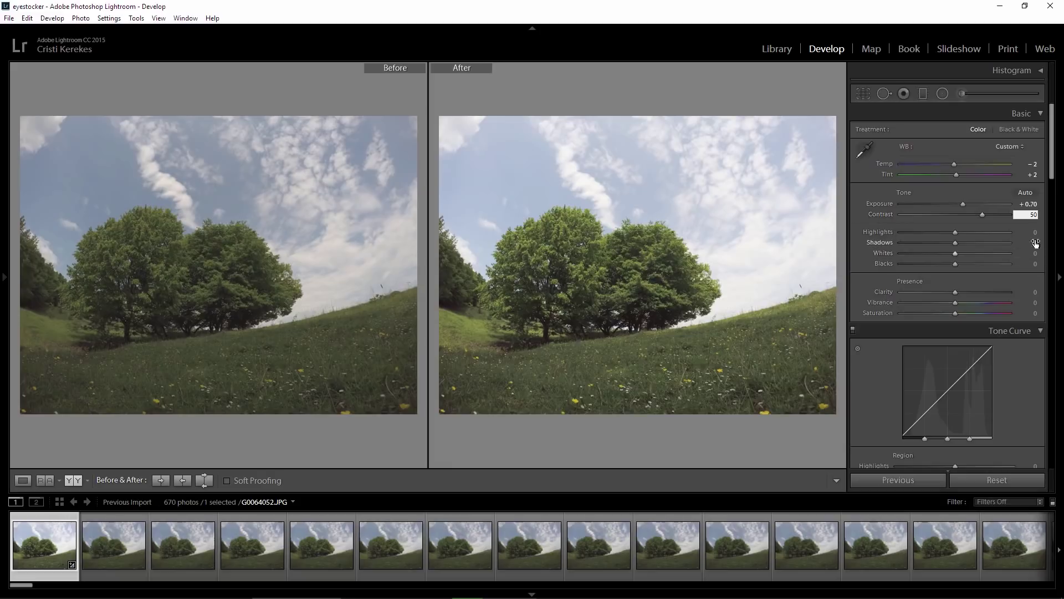
pyautogui.press('Tab')
pyautogui.write('-76')
pyautogui.press('Tab')
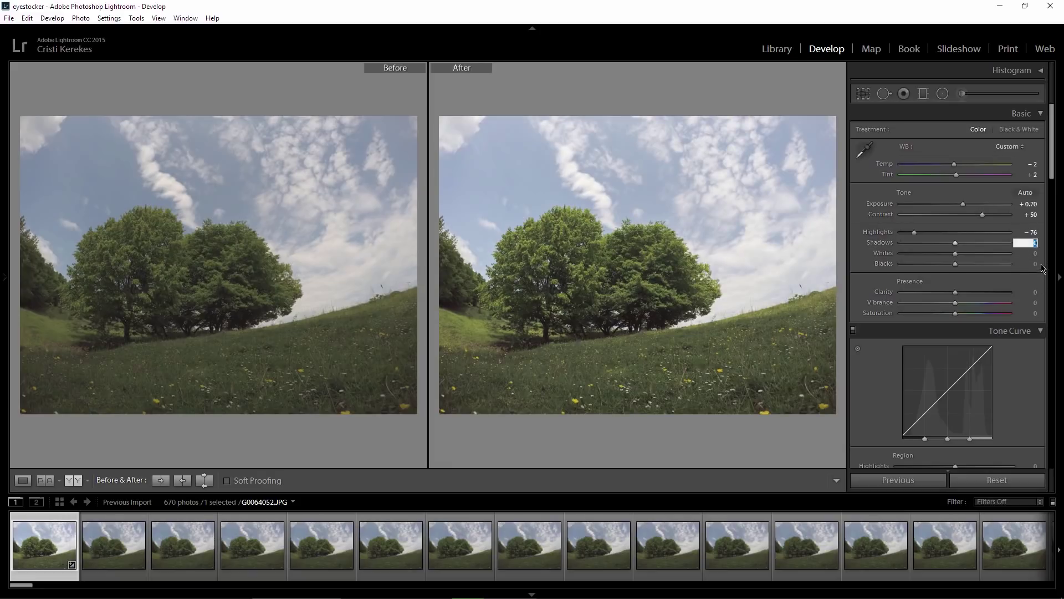
pyautogui.press('Return')
# Set Whites +6, Blacks -15, Clarity +7 and Vibrance +30 in the Basic panel.
pyautogui.click(1035, 253)
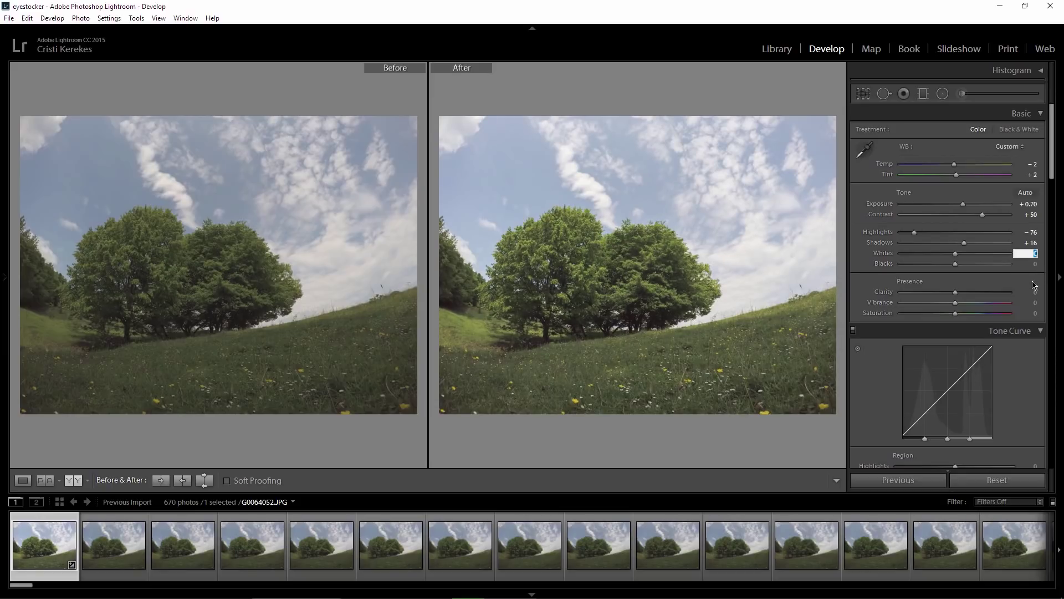
pyautogui.write('6')
pyautogui.press('Return')
pyautogui.click(1034, 264)
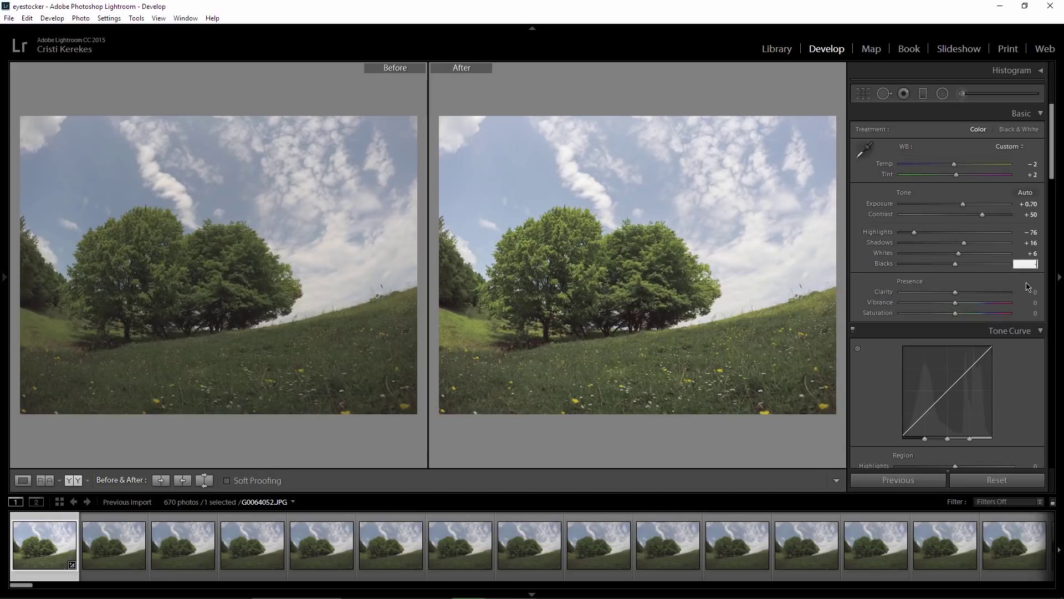
pyautogui.write('-15')
pyautogui.press('Return')
pyautogui.click(1034, 292)
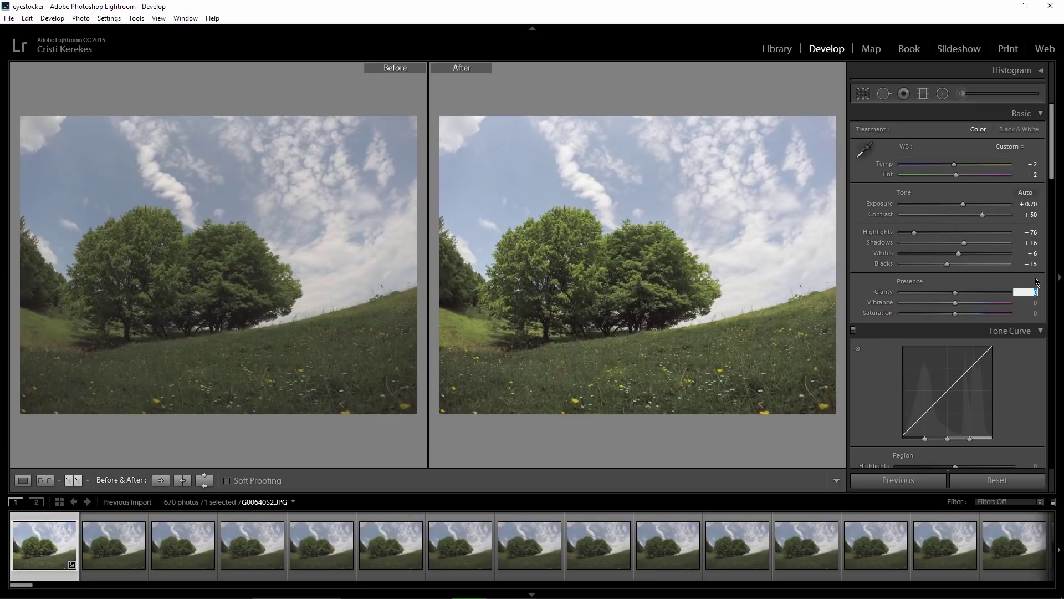
pyautogui.write('7')
pyautogui.press('Tab')
pyautogui.write('30')
pyautogui.press('Return')
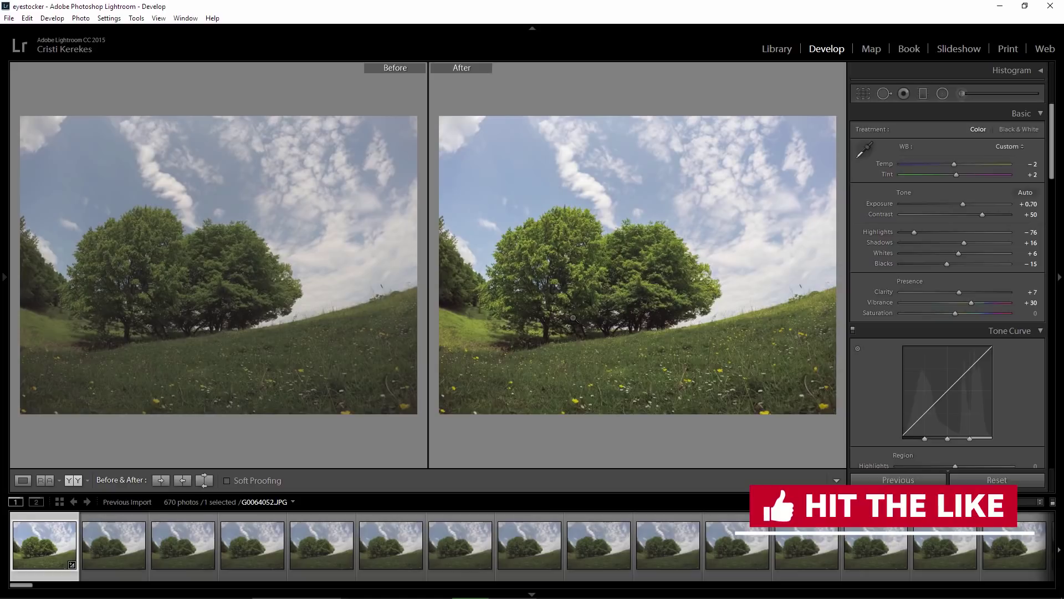
# In HSL Saturation, set Orange to +67 and Green to +6.
pyautogui.moveTo(1055, 150); pyautogui.dragTo(1059, 231)
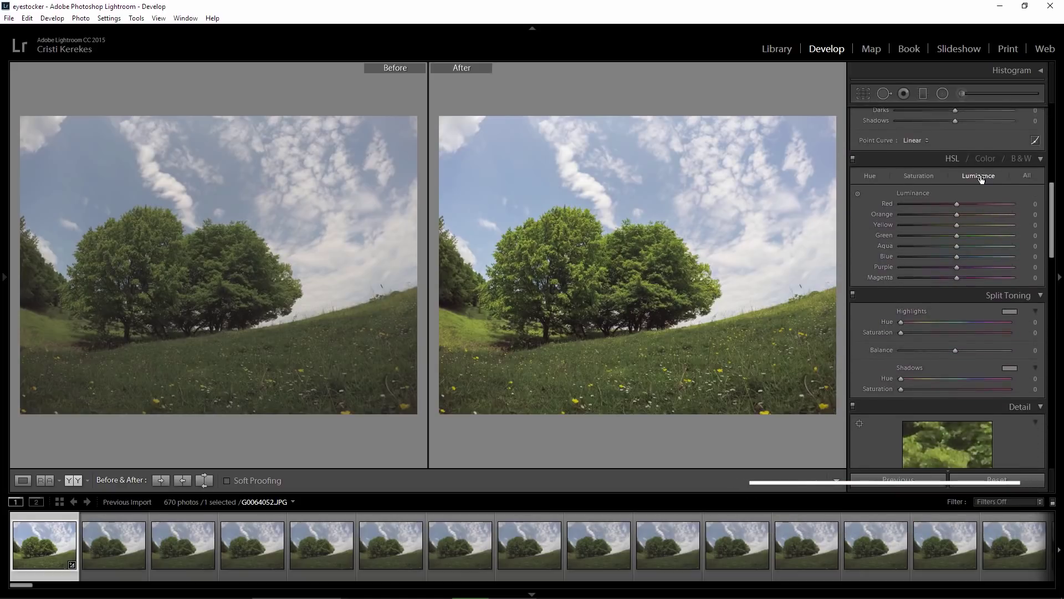
pyautogui.click(919, 176)
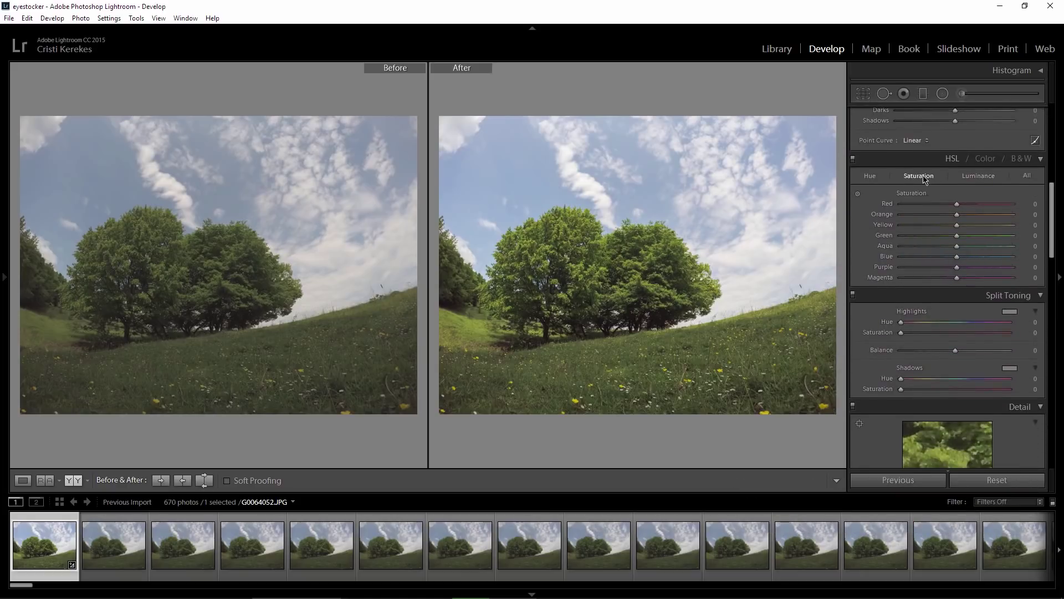
pyautogui.click(1033, 214)
pyautogui.press('Tab')
pyautogui.press('Tab')
pyautogui.press('Return')
# In HSL Luminance, set Yellow to +45 and Green to +23.
pyautogui.click(978, 181)
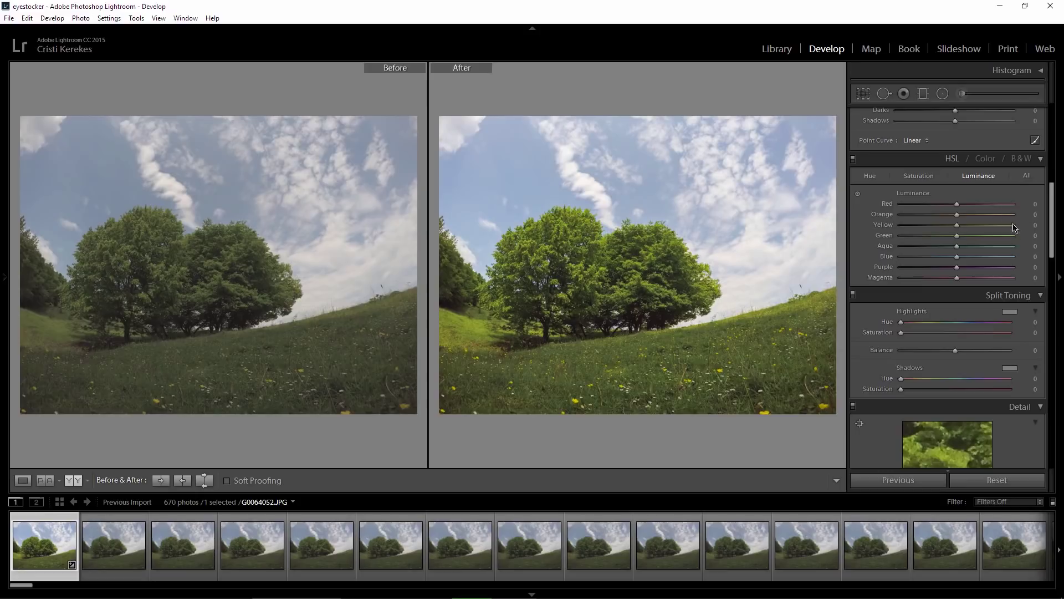
pyautogui.click(1032, 225)
pyautogui.write('45')
pyautogui.press('Tab')
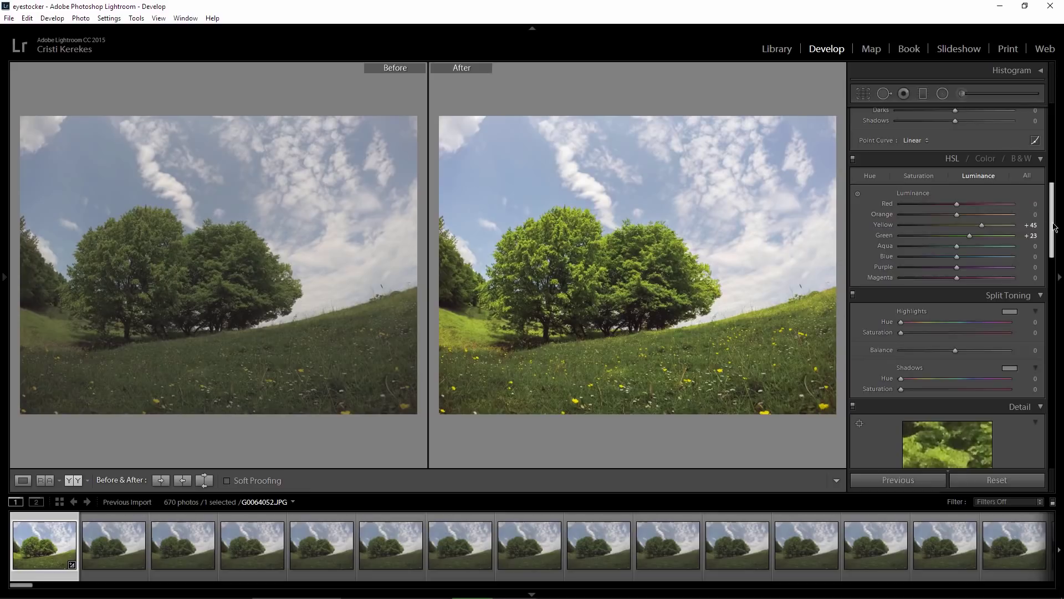
pyautogui.moveTo(1051, 225); pyautogui.dragTo(1058, 299)
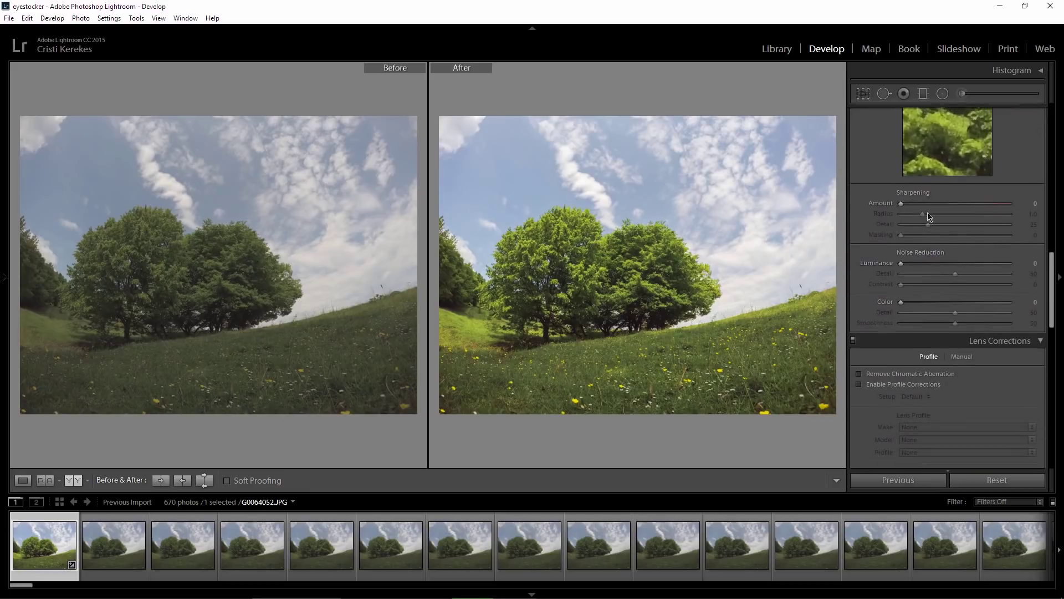
# Set sharpening Amount to 15 and enable chromatic aberration removal.
pyautogui.click(1032, 203)
pyautogui.write('15')
pyautogui.press('Return')
pyautogui.click(859, 375)
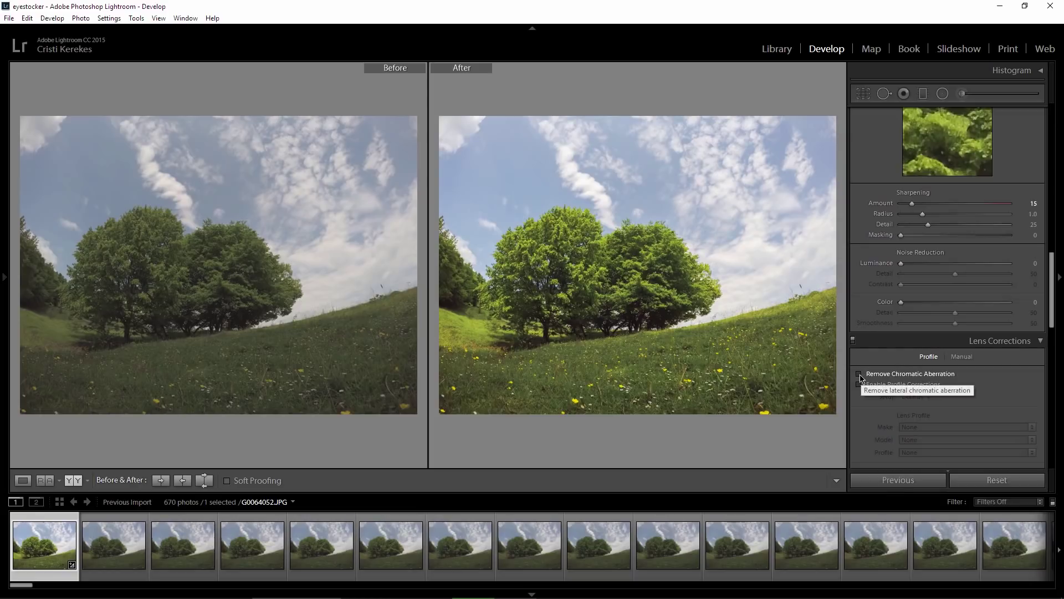
# Calibrate Red Primary to Hue +25, Saturation -10 and Blue Primary to Hue -7, Saturation +66.
pyautogui.moveTo(1057, 323); pyautogui.dragTo(1047, 460)
pyautogui.click(1028, 368)
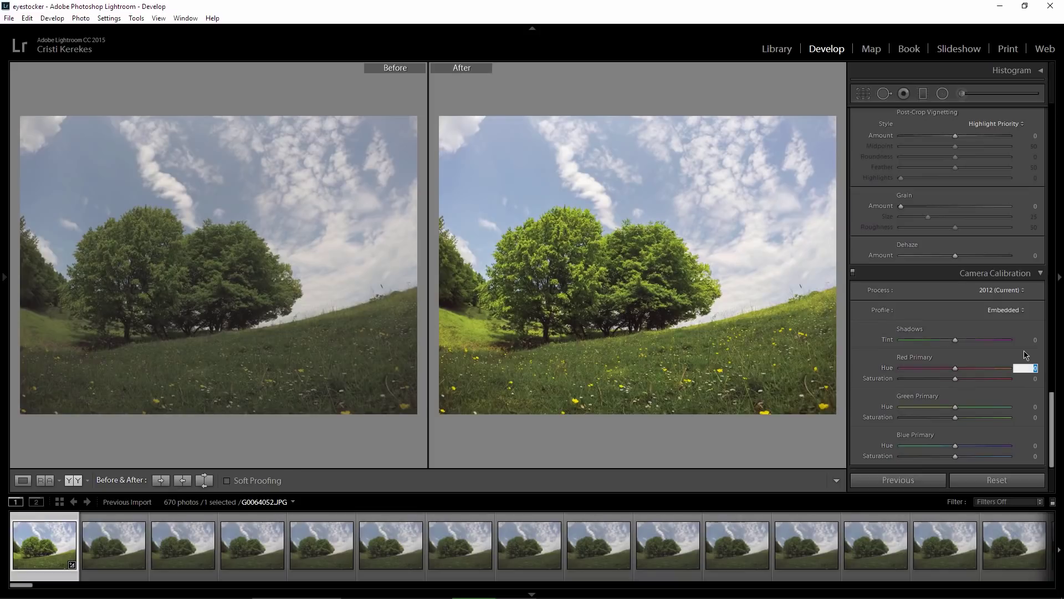
pyautogui.press('Tab')
pyautogui.write('-10')
pyautogui.press('Return')
pyautogui.click(1034, 447)
pyautogui.write('-7')
pyautogui.press('Tab')
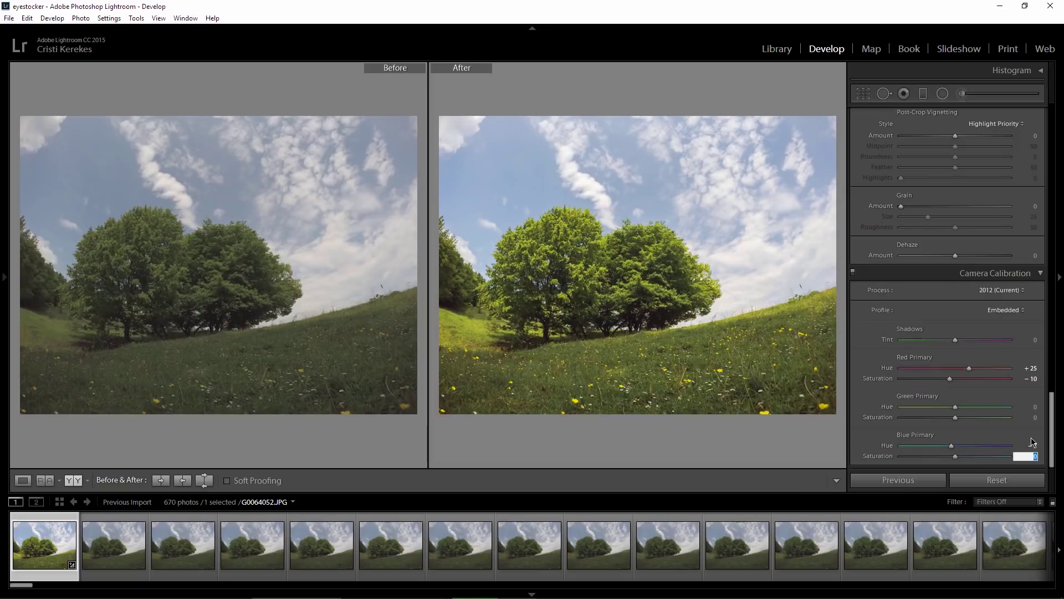
pyautogui.press('Return')
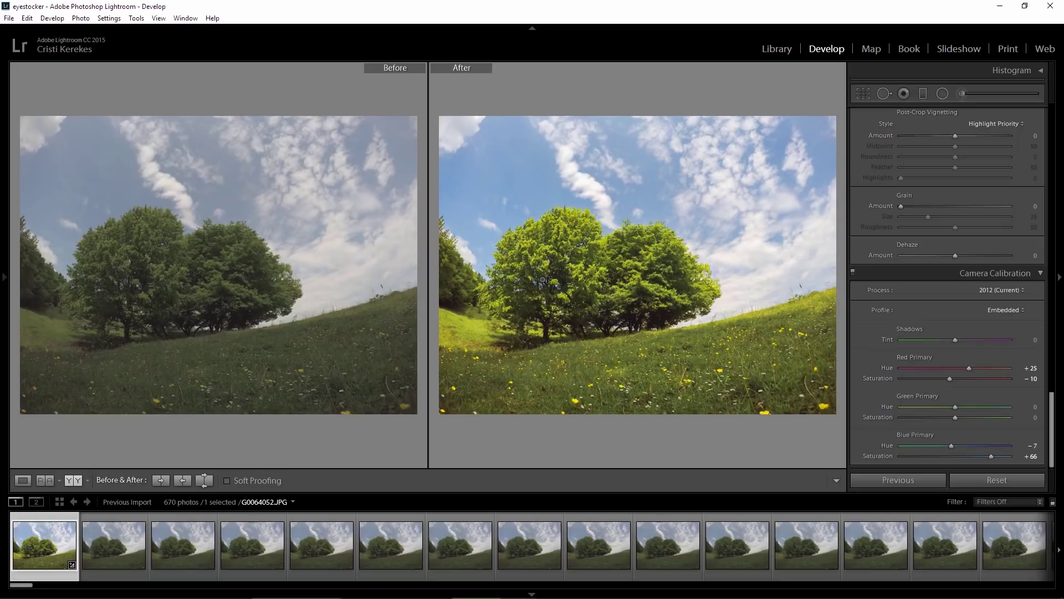
# Scroll the Develop panel back to the top and select the Graduated Filter tool.
pyautogui.scroll(6, 966, 327)
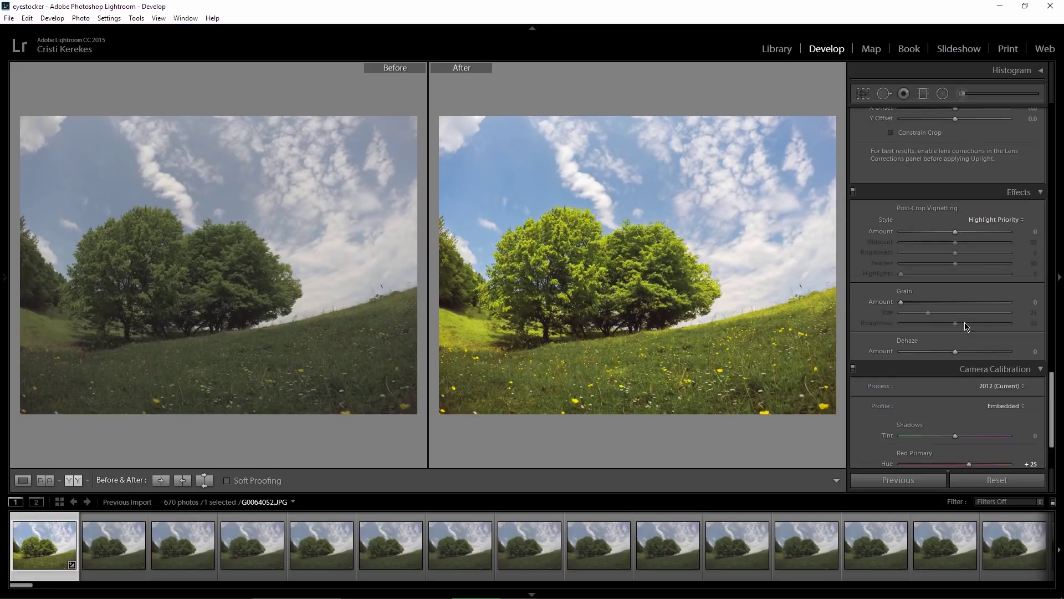
pyautogui.scroll(5, 965, 327)
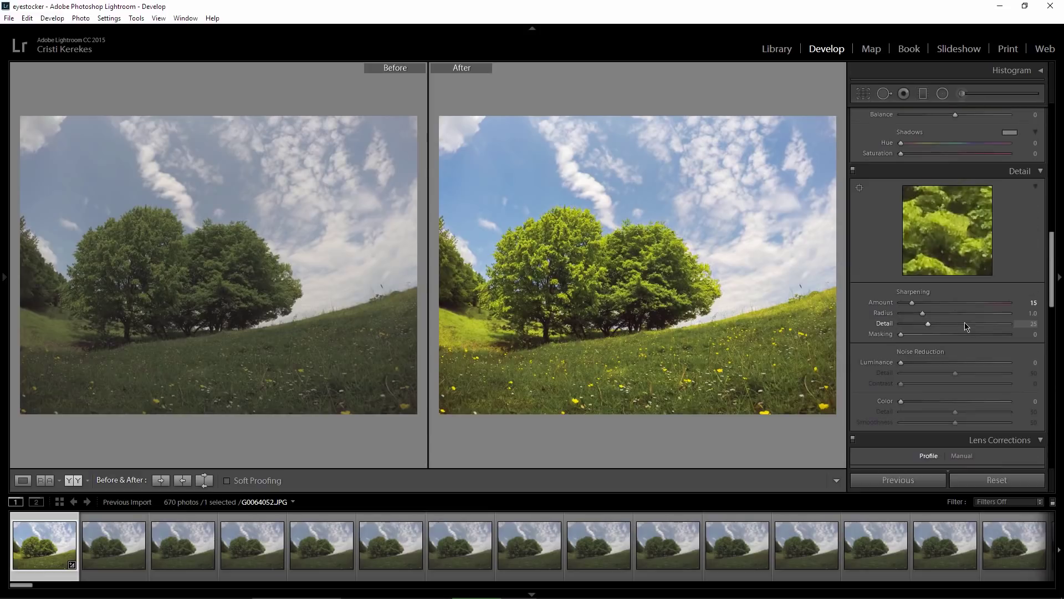
pyautogui.scroll(10, 966, 327)
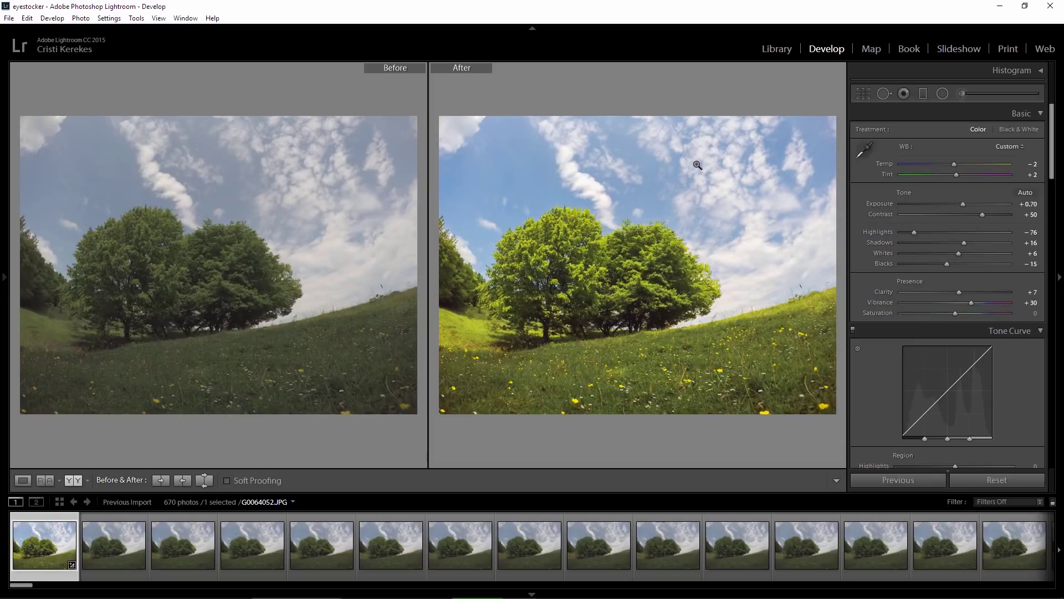
pyautogui.click(923, 94)
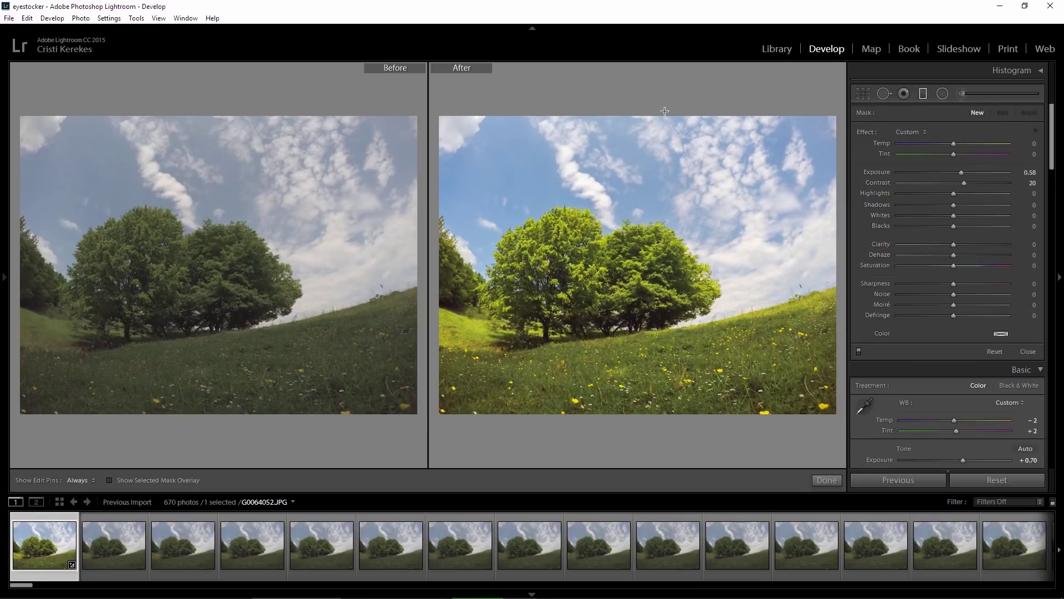
# Draw a graduated filter from the sky top to the trees with Temp -9, Exposure -0.30, Contrast 26.
pyautogui.moveTo(648, 109); pyautogui.dragTo(646, 336)
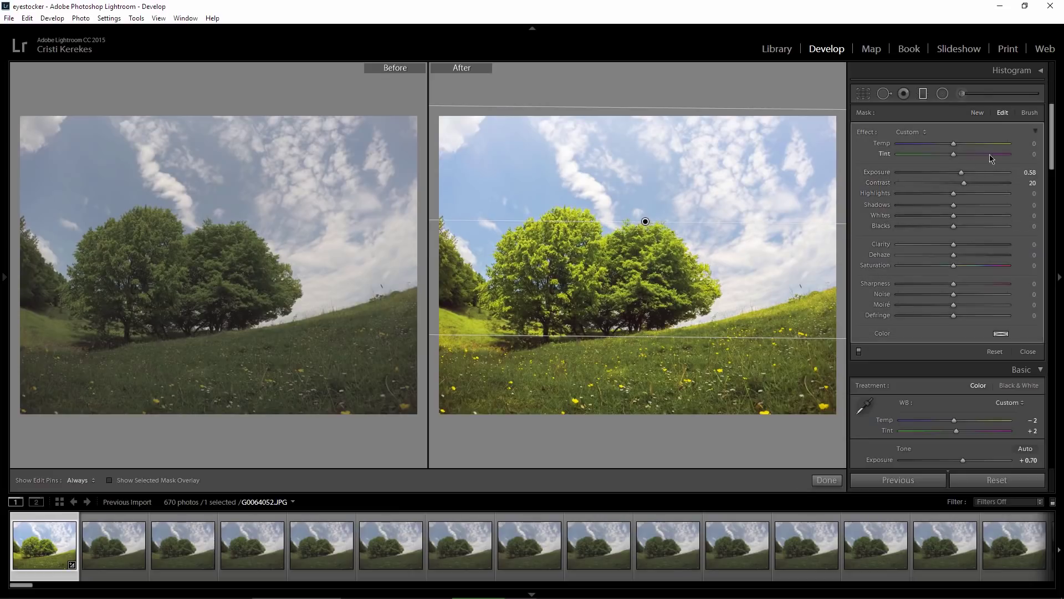
pyautogui.click(1030, 147)
pyautogui.write('- 9')
pyautogui.press('Return')
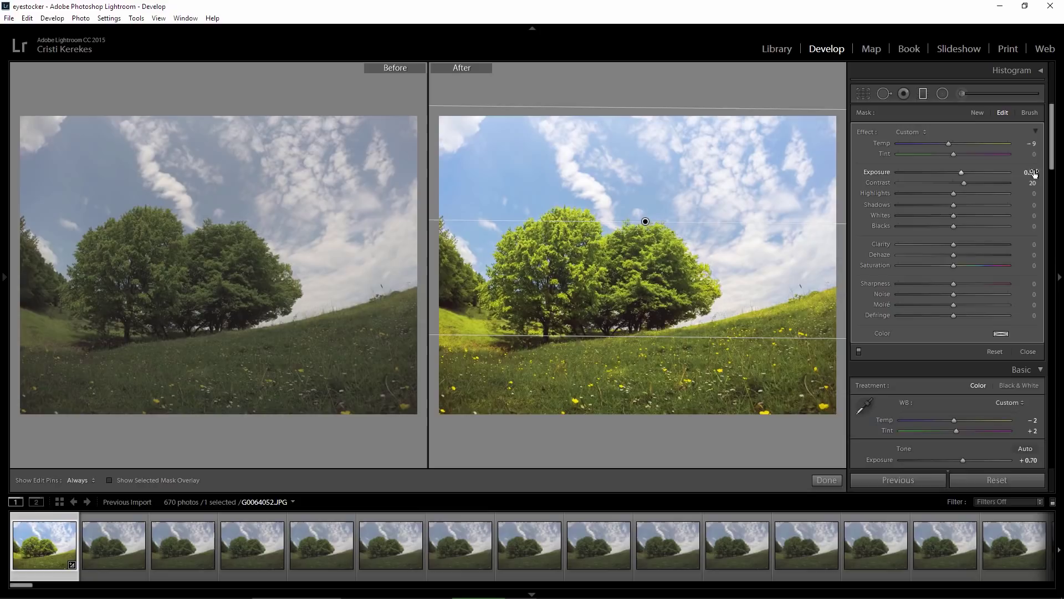
pyautogui.click(1034, 173)
pyautogui.write('-0.3')
pyautogui.press('Return')
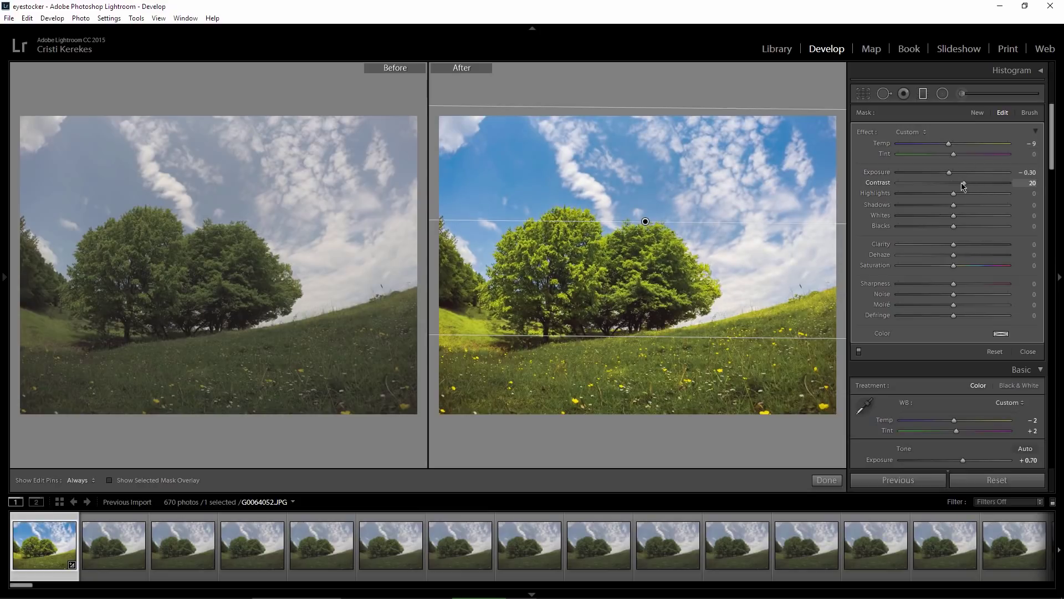
pyautogui.moveTo(963, 184); pyautogui.dragTo(967, 184)
pyautogui.click(922, 94)
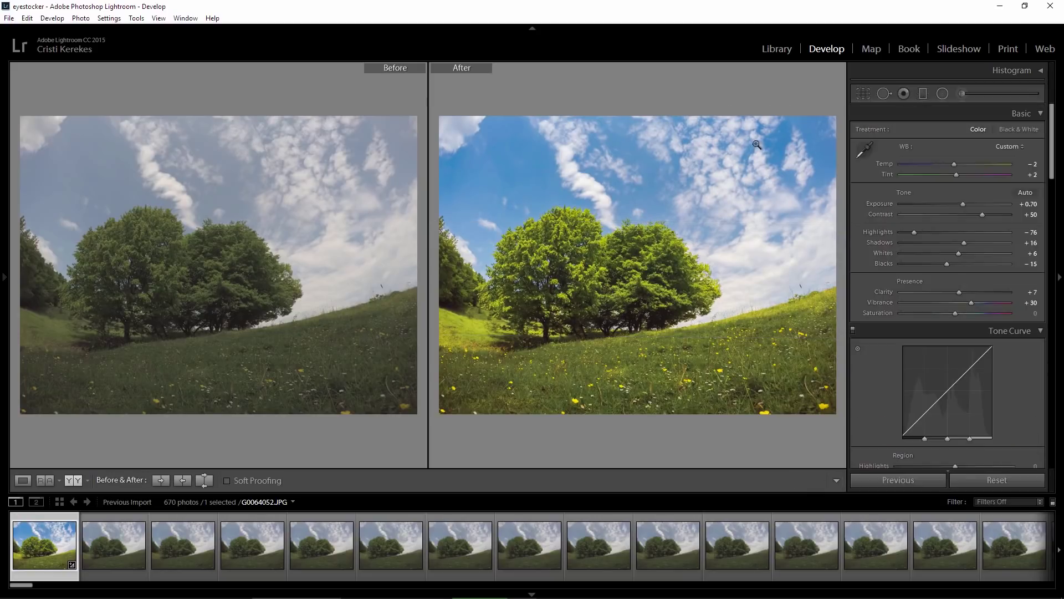
# Crop to a 16 x 9 frame of trees and sky, then compare Before/After side by side.
pyautogui.click(864, 96)
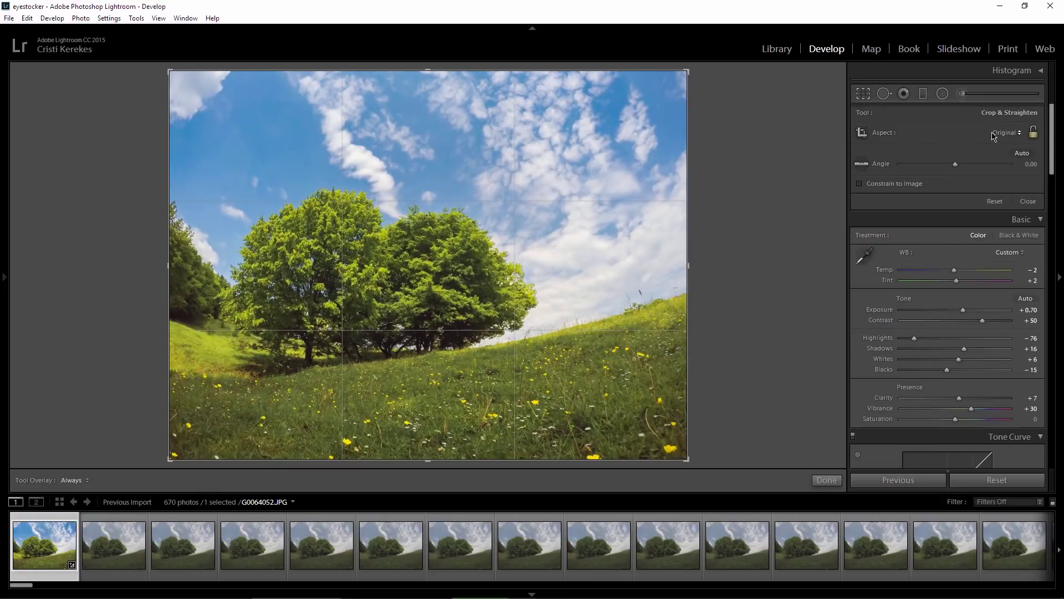
pyautogui.click(1000, 133)
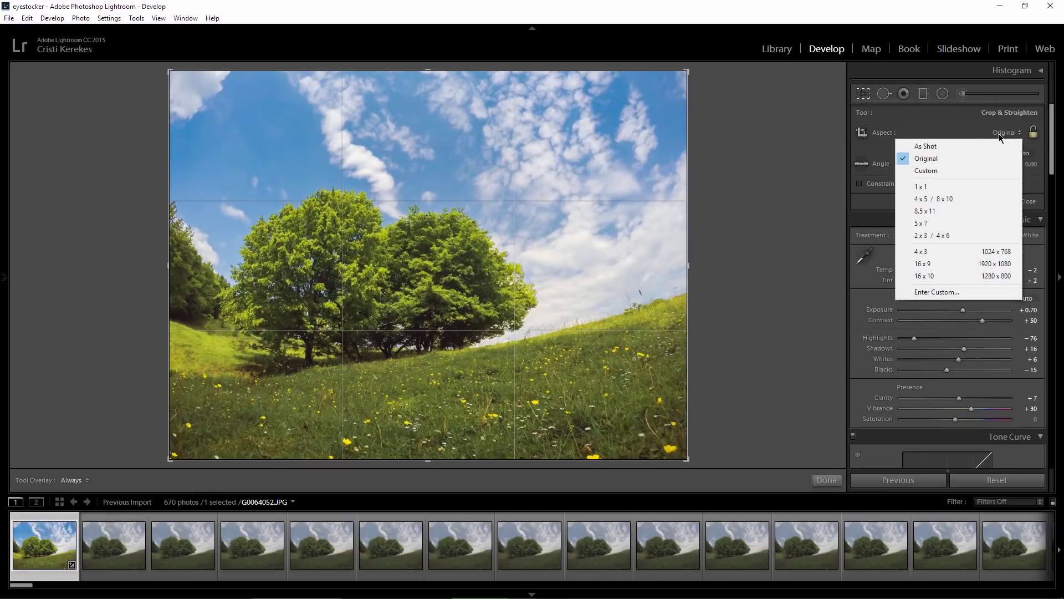
pyautogui.click(936, 266)
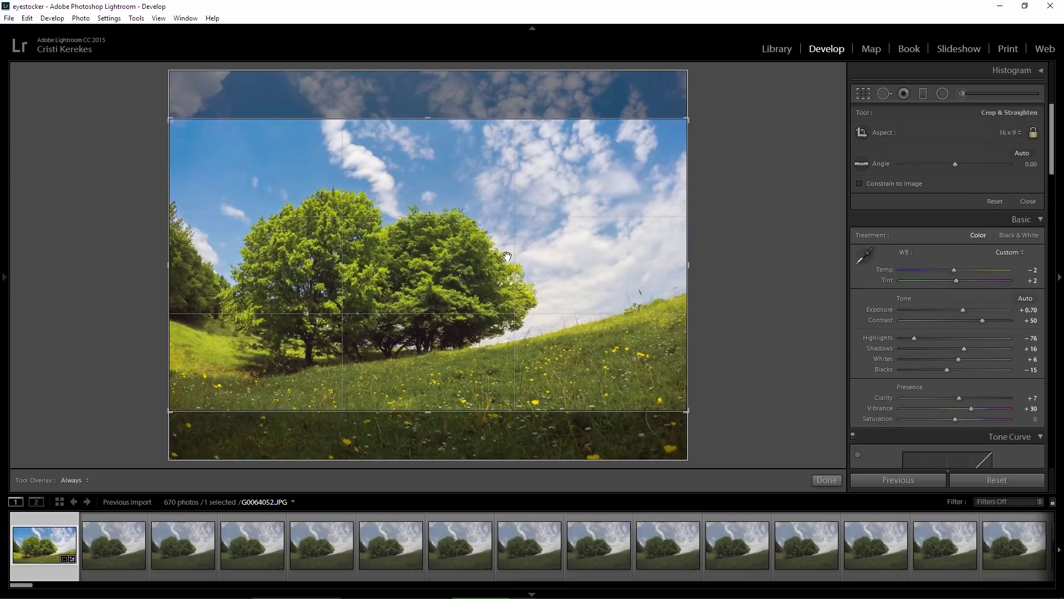
pyautogui.moveTo(481, 256); pyautogui.dragTo(478, 289)
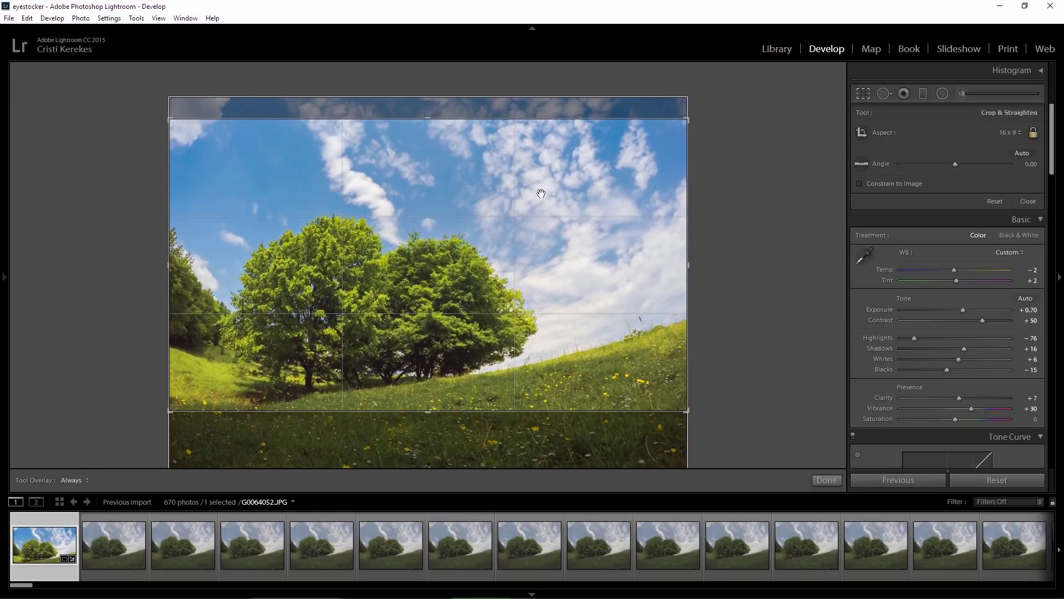
pyautogui.press('Return')
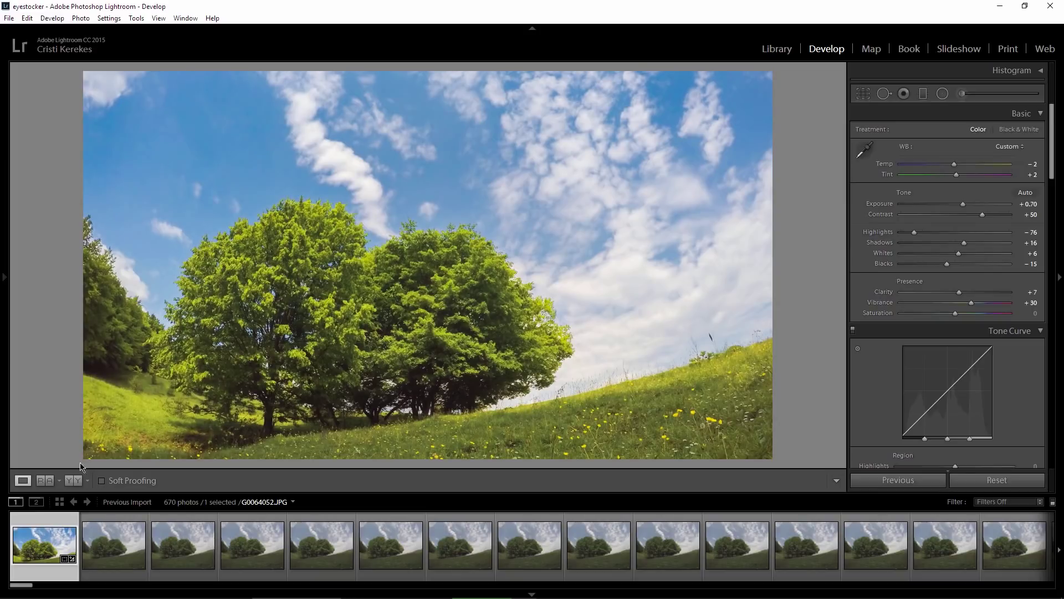
pyautogui.click(76, 483)
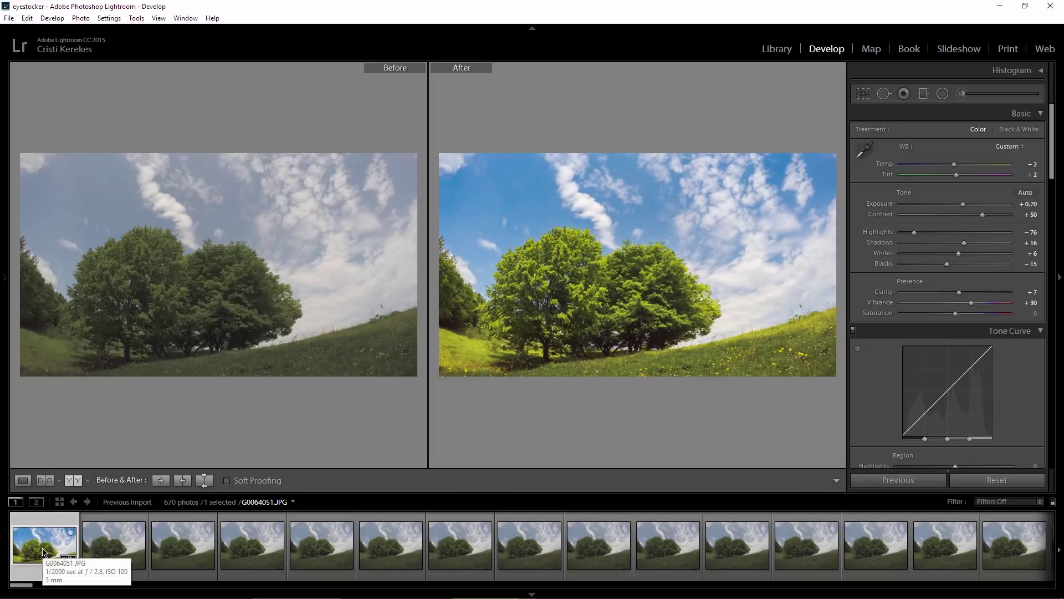
# Select all 670 frames and synchronize every setting from the first frame with Check All.
pyautogui.hotkey('ctrl', 'a')
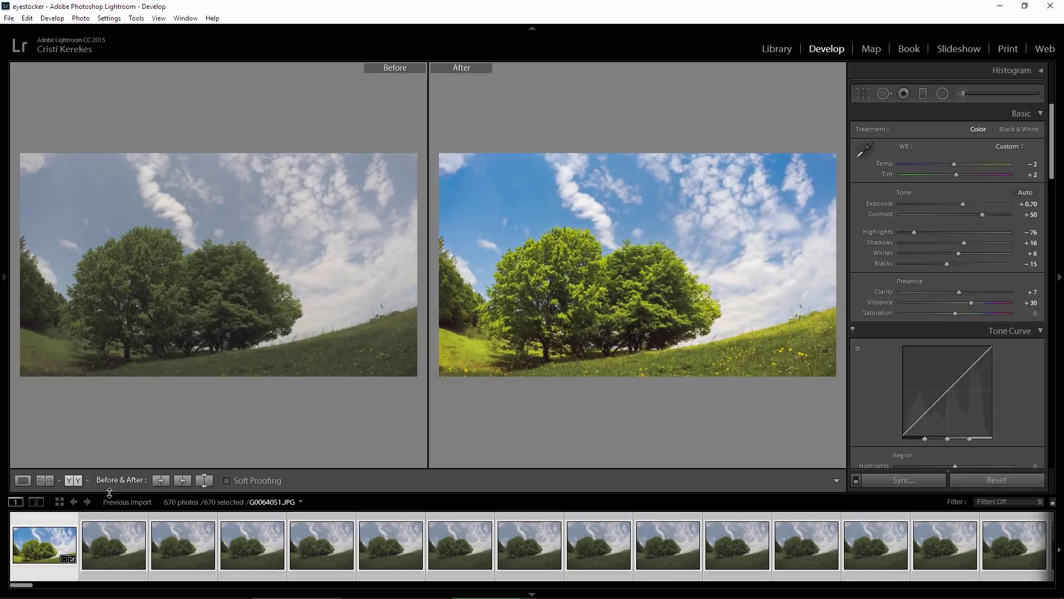
pyautogui.click(895, 484)
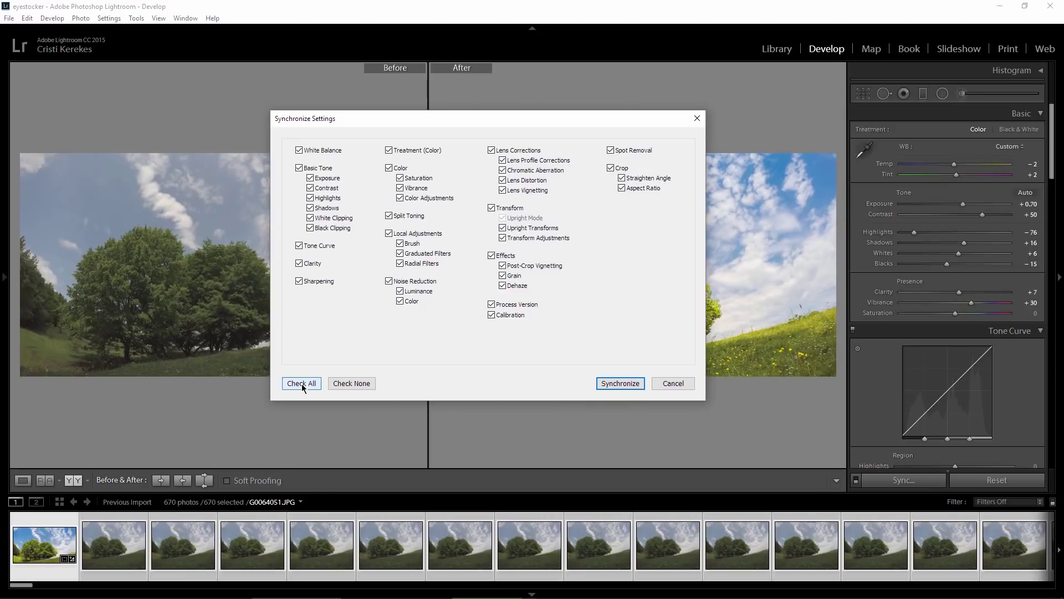
pyautogui.click(302, 384)
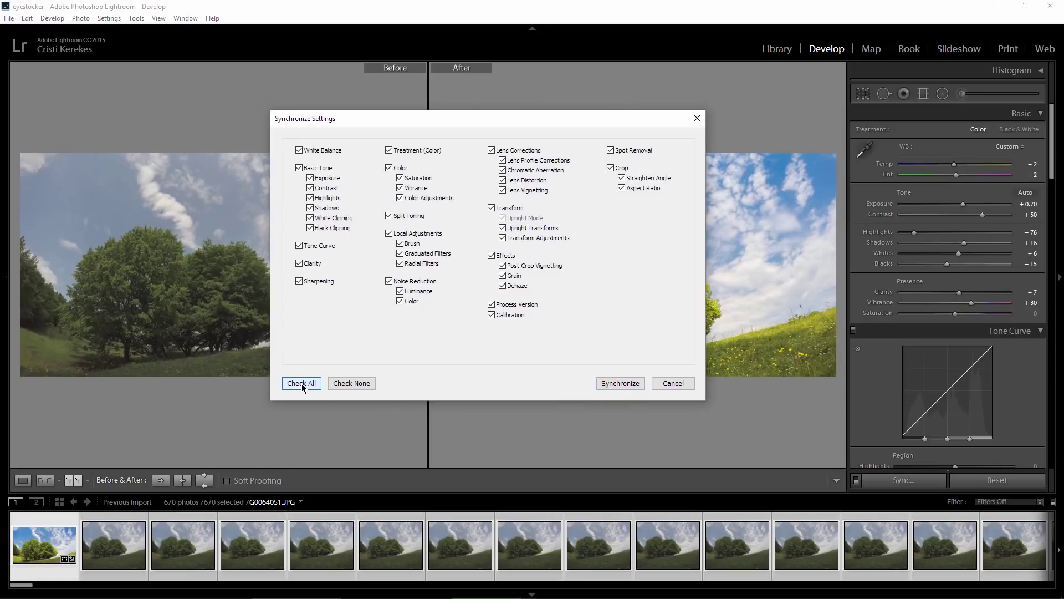
pyautogui.click(622, 383)
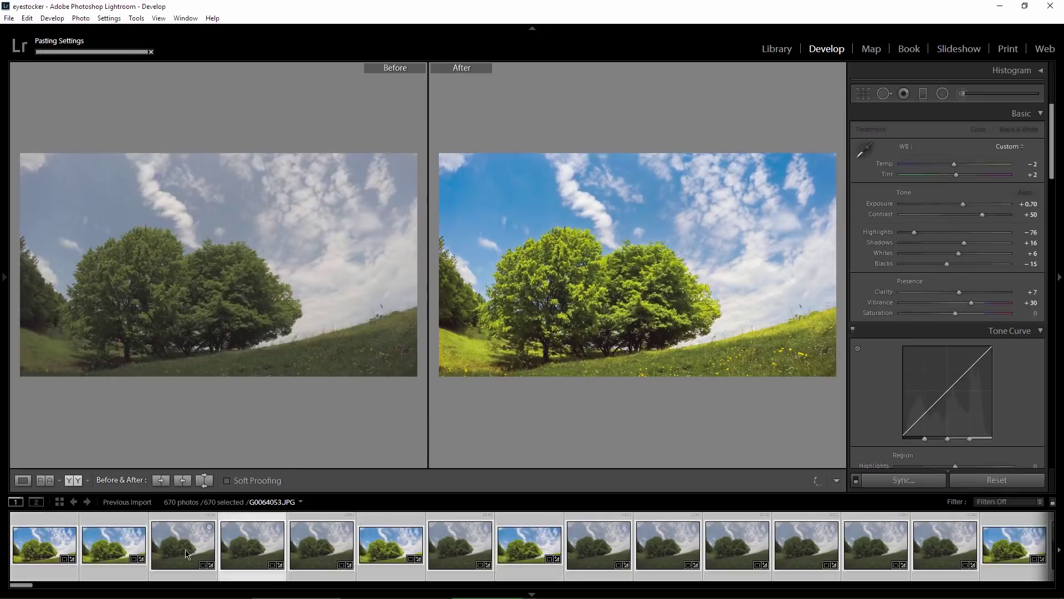
pyautogui.scroll(-10, 305, 548)
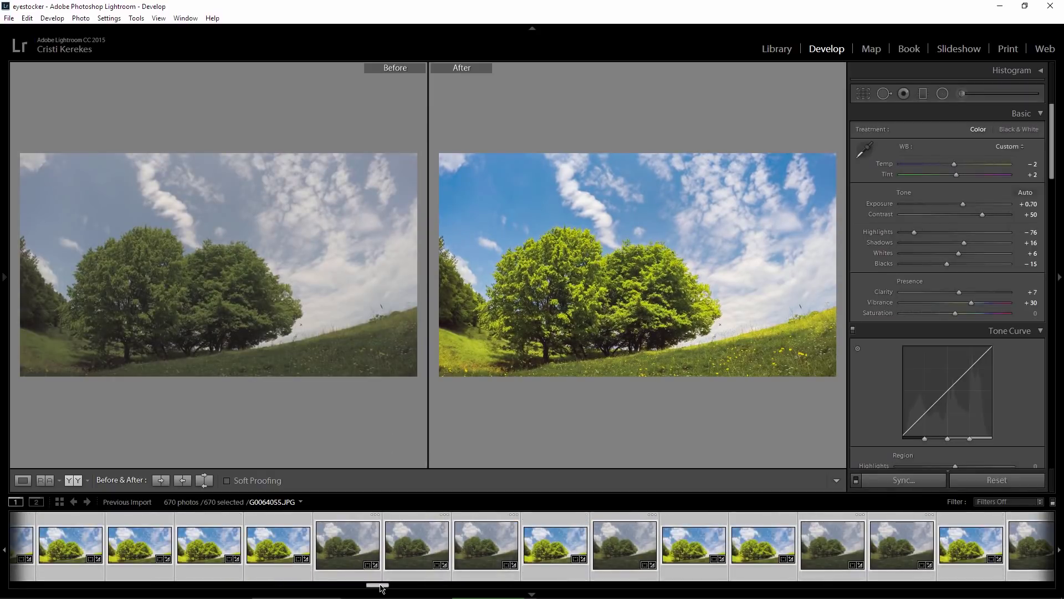
pyautogui.scroll(10, 425, 550)
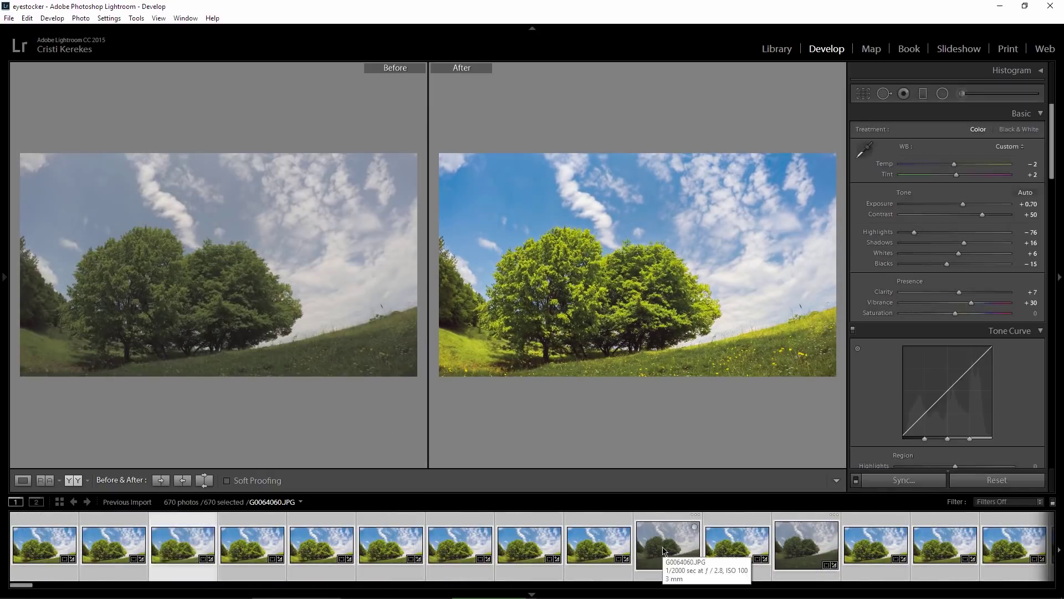
pyautogui.press('Left')
pyautogui.press('Left')
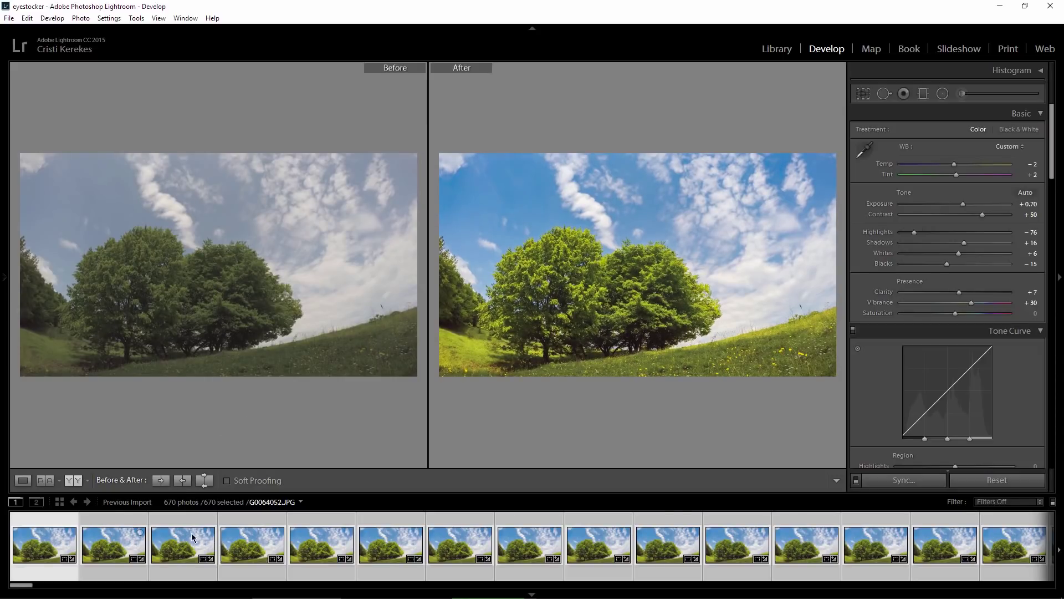
pyautogui.click(8, 18)
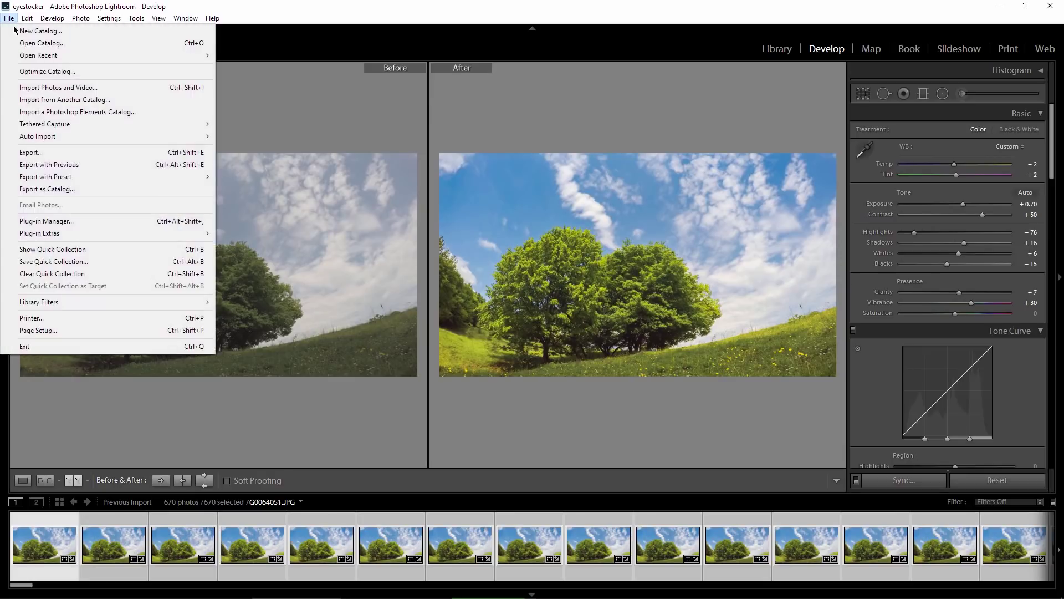
# Open Export for the 670 files and review JPEG quality 98, sRGB, no resizing, 300 ppi.
pyautogui.click(31, 154)
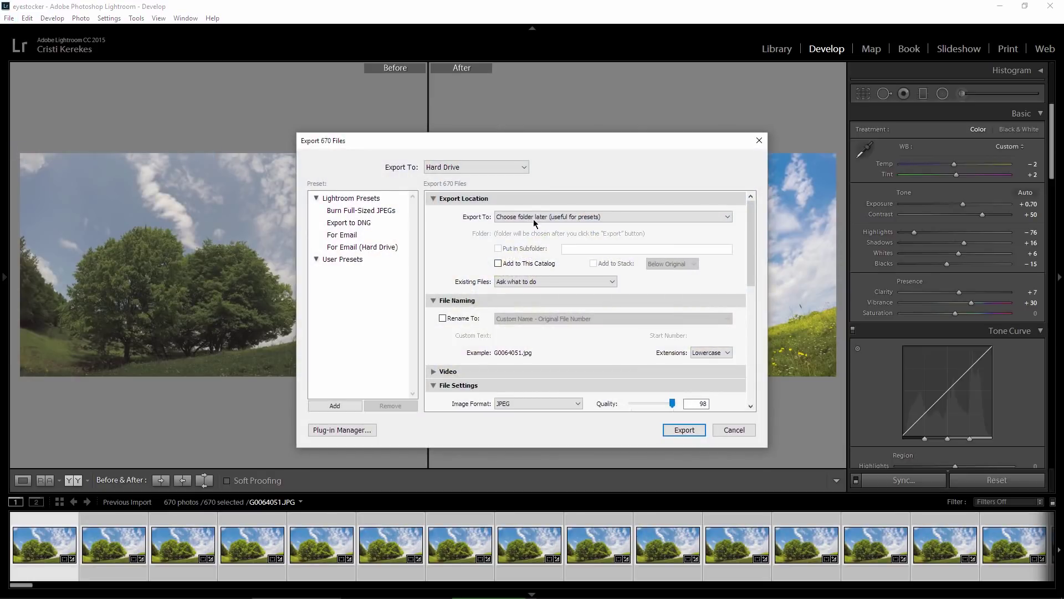
pyautogui.moveTo(751, 251); pyautogui.dragTo(723, 301)
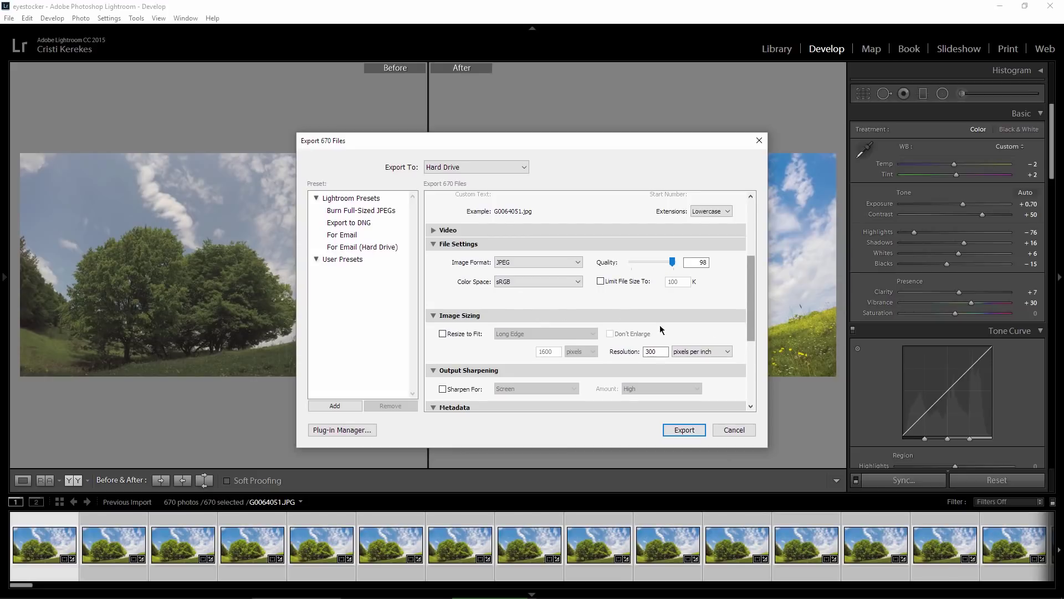
pyautogui.doubleClick(661, 351)
pyautogui.moveTo(753, 305); pyautogui.dragTo(748, 347)
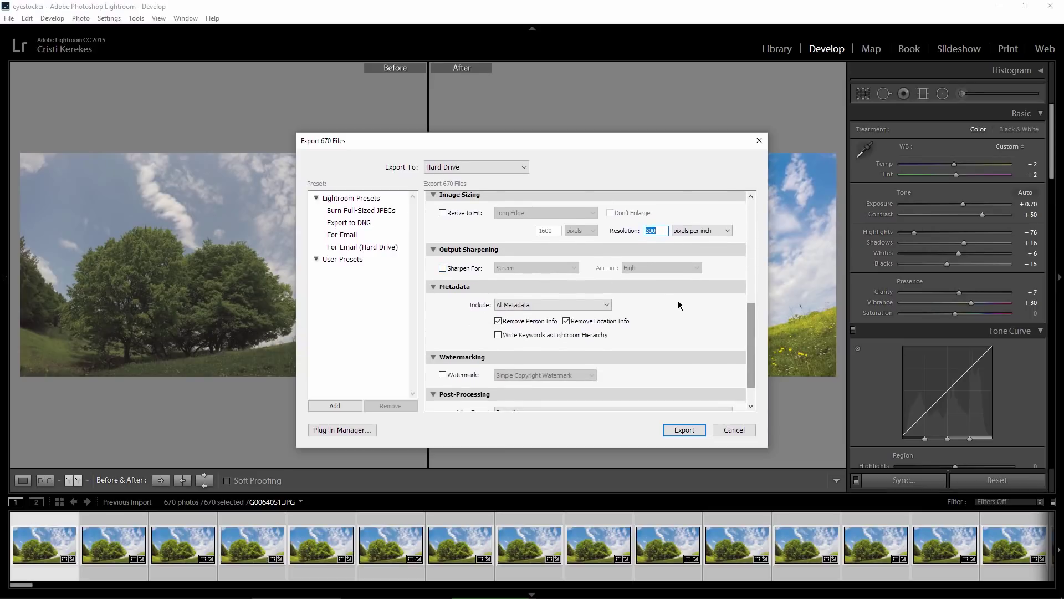
pyautogui.scroll(-1, 714, 348)
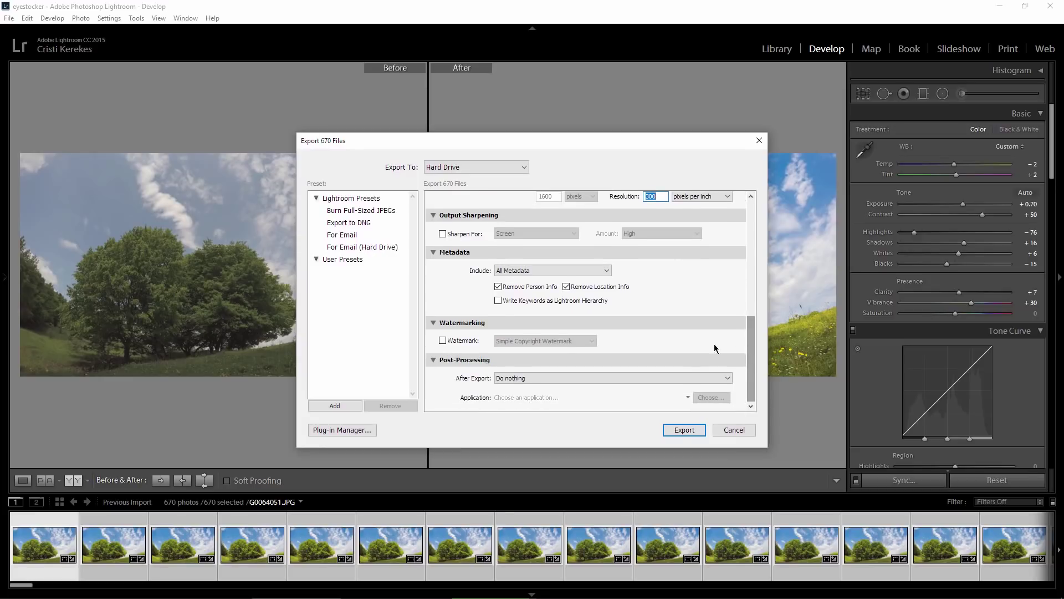
# Start the export and choose YouTube > Final > 2017 > 1. Time Lapse tutorial > 2 > Lightroom export as destination.
pyautogui.click(683, 430)
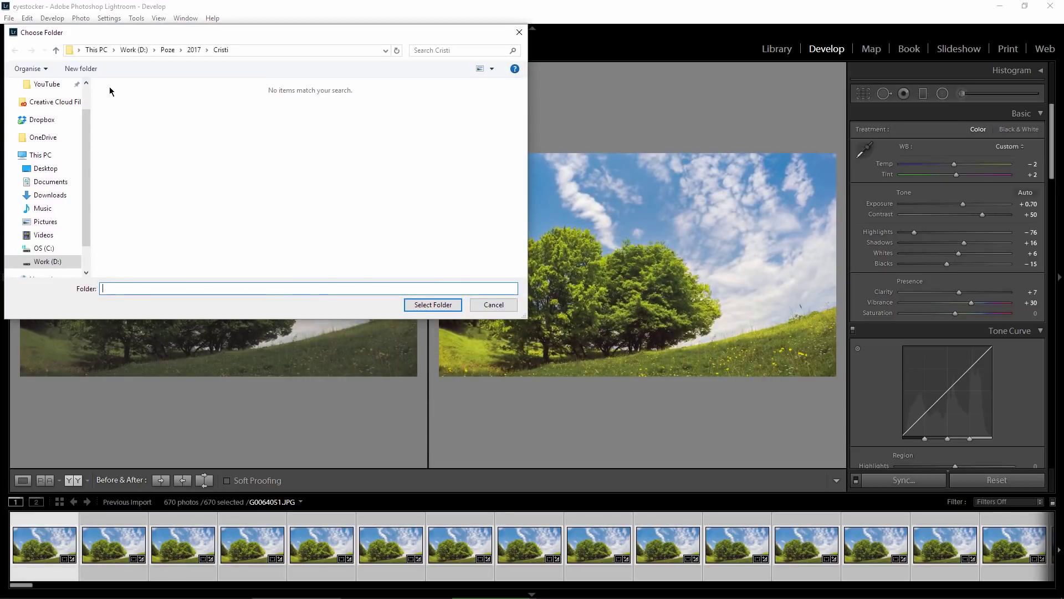
pyautogui.click(46, 85)
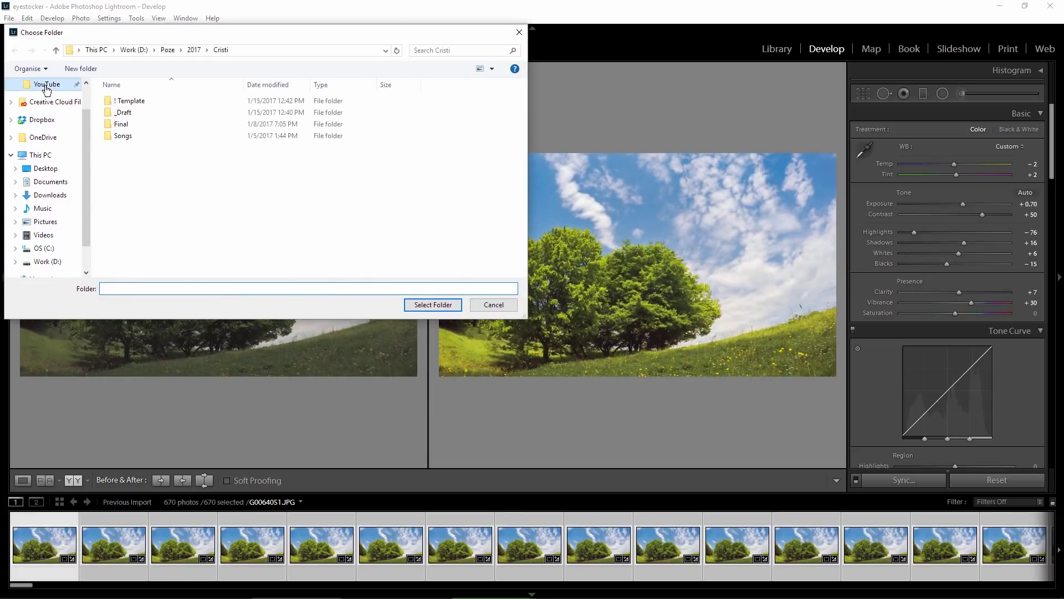
pyautogui.doubleClick(129, 125)
pyautogui.doubleClick(131, 112)
pyautogui.doubleClick(131, 101)
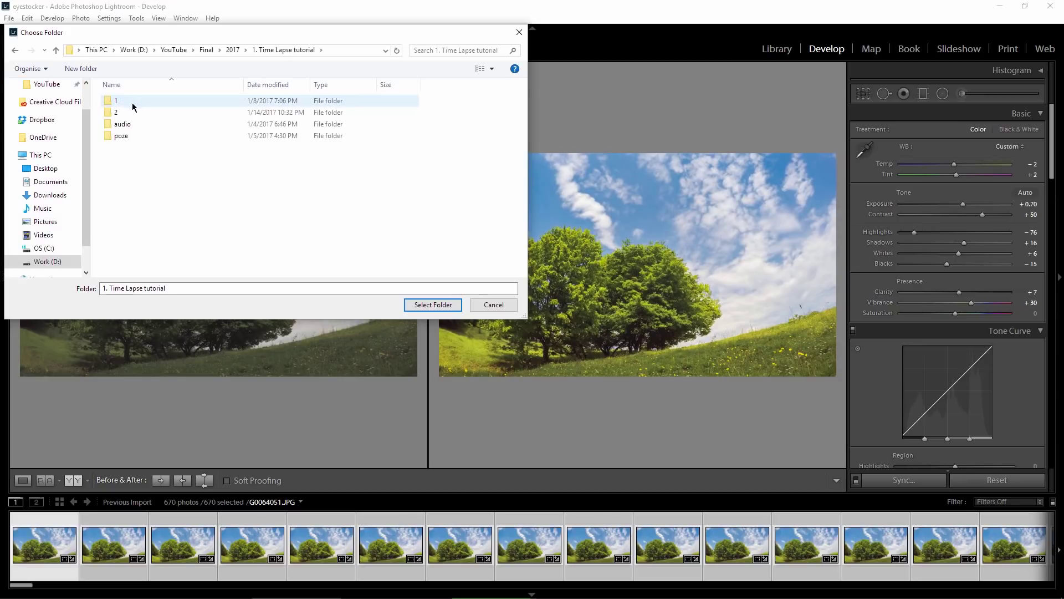
pyautogui.doubleClick(123, 113)
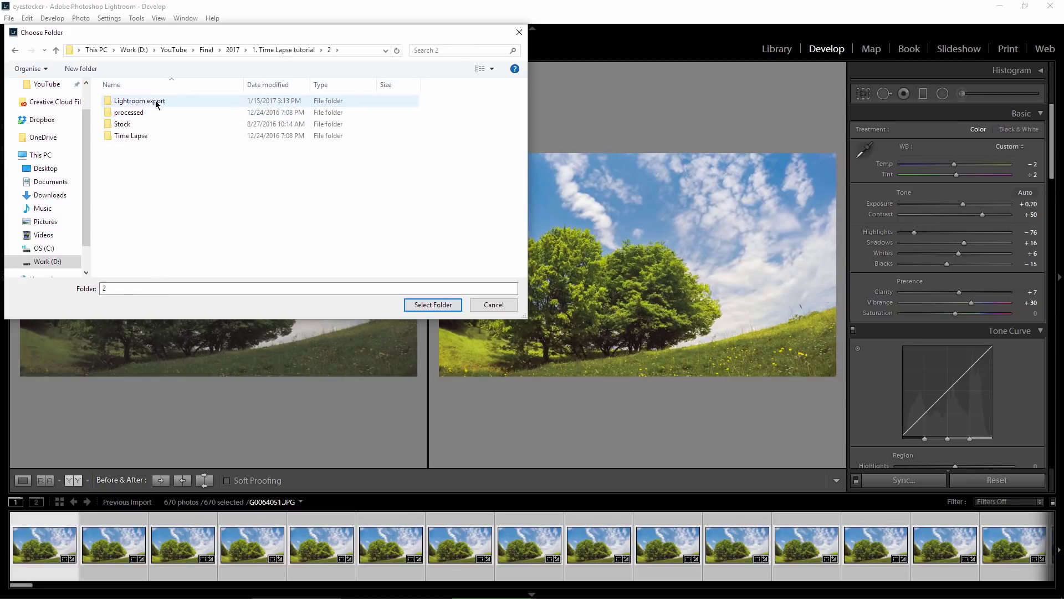
pyautogui.click(157, 104)
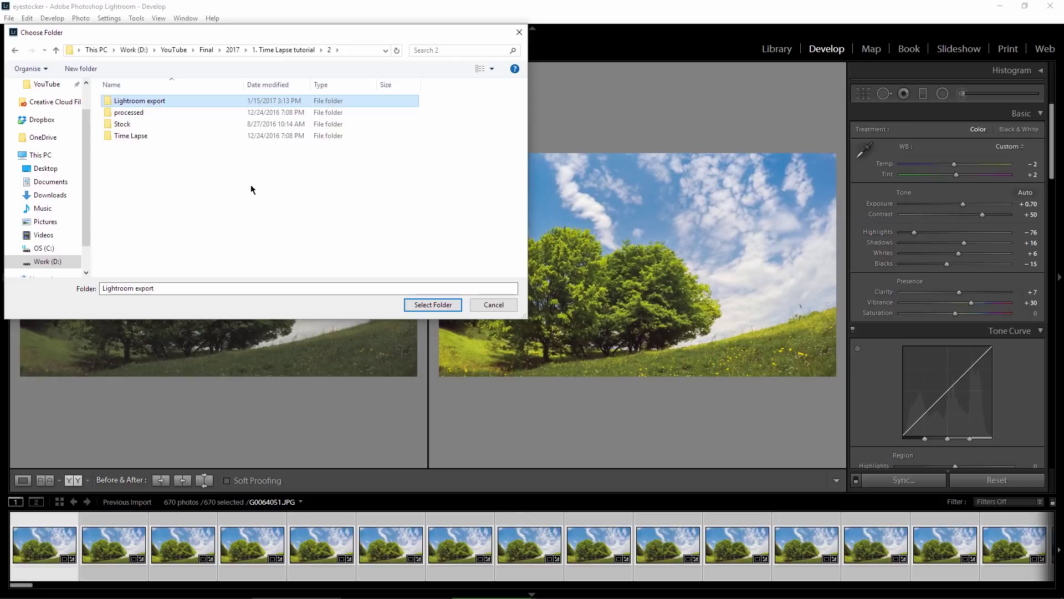
pyautogui.click(422, 304)
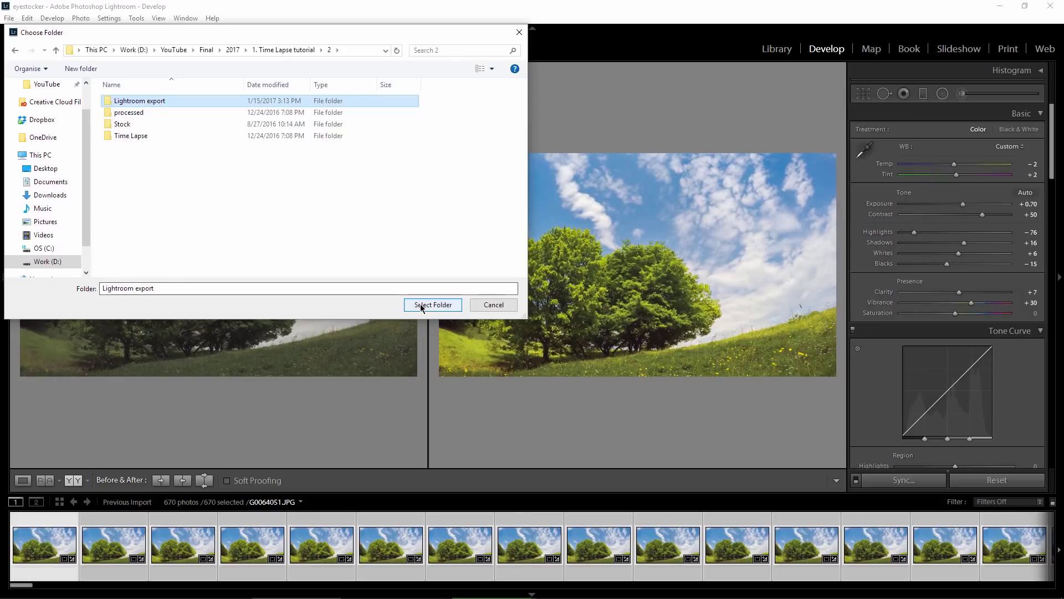